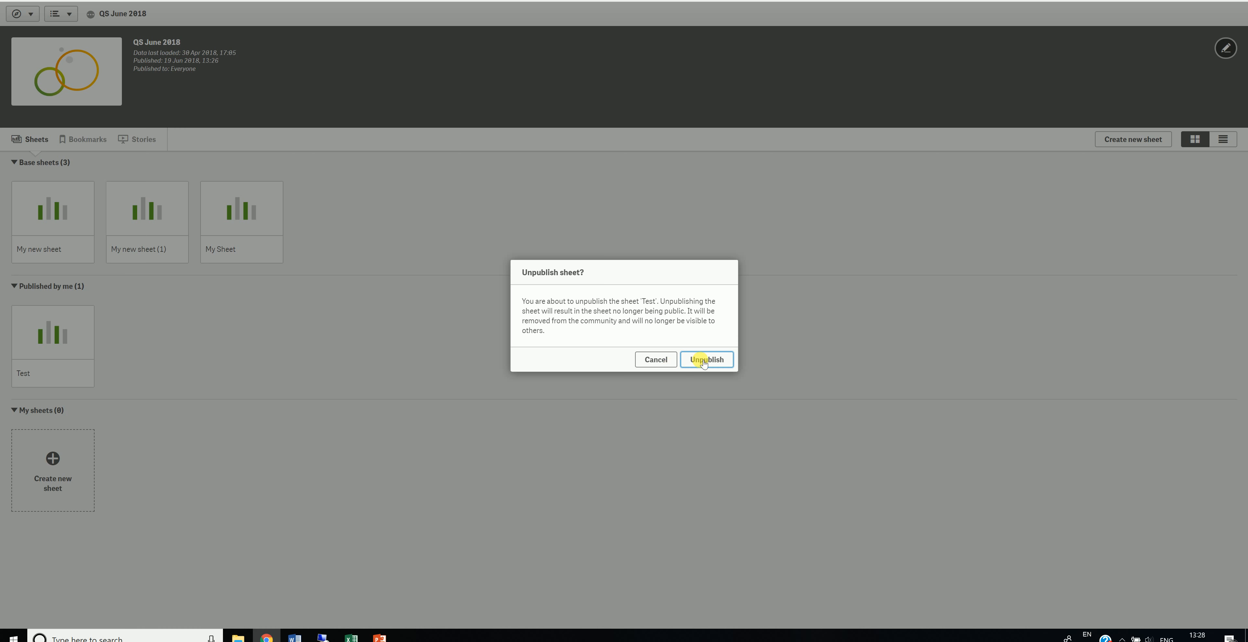
- Confirm unpublishing the sheet 'Test' and check the navigation options available in the published app
click(710, 359)
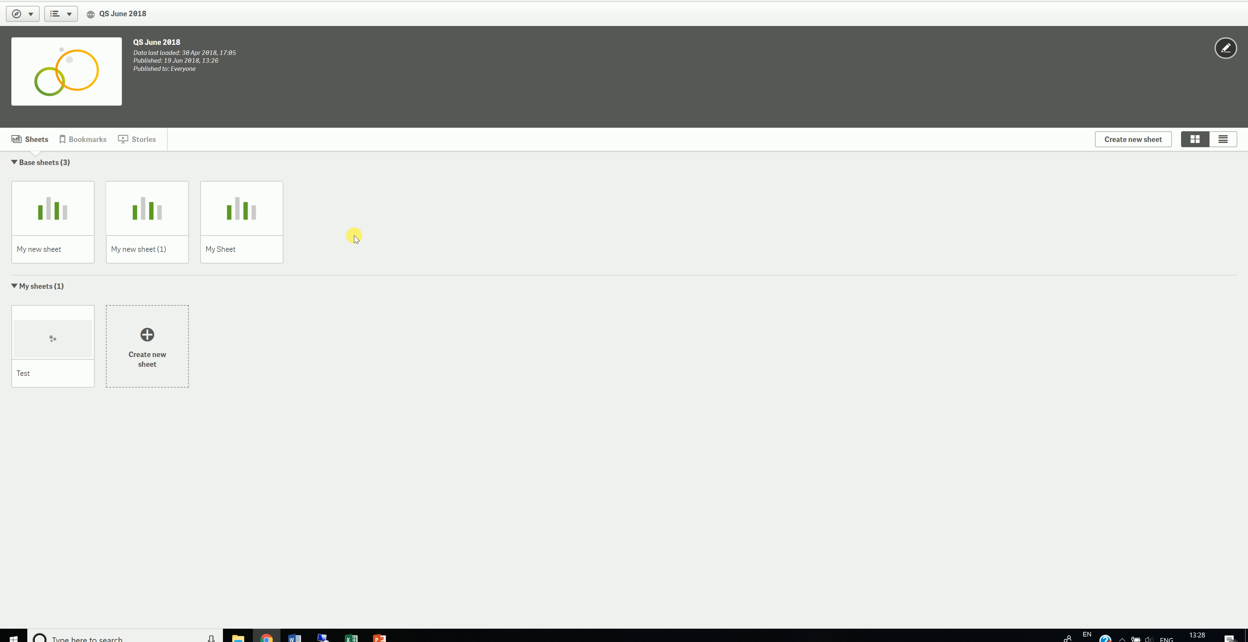
click(23, 14)
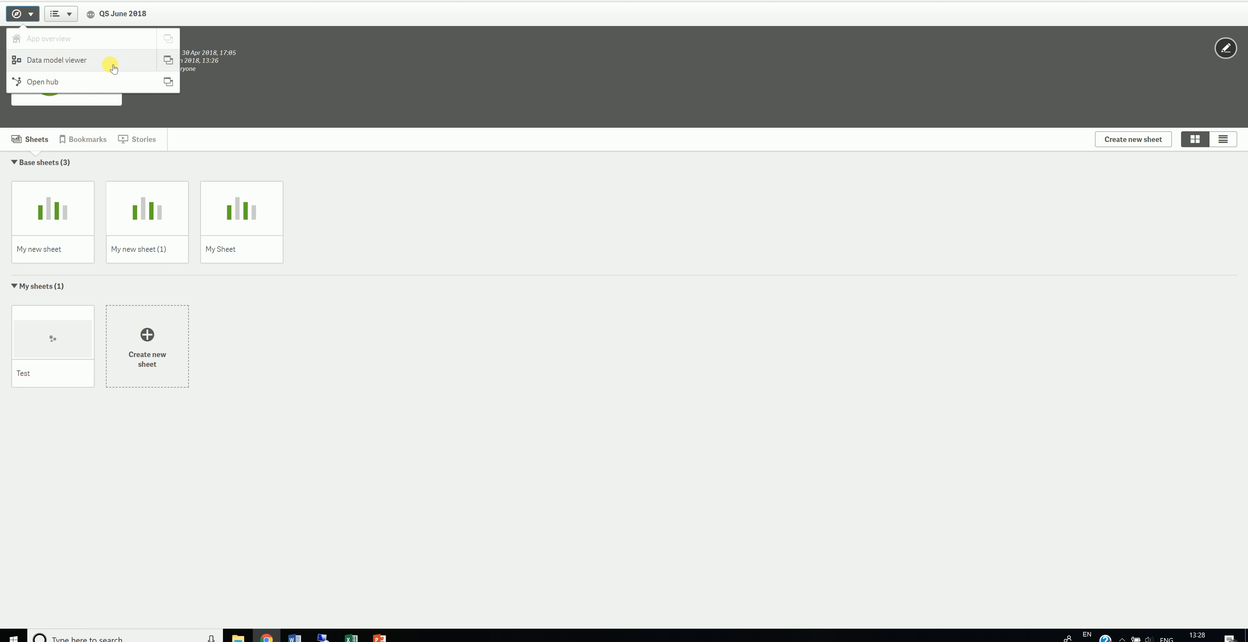
click(20, 13)
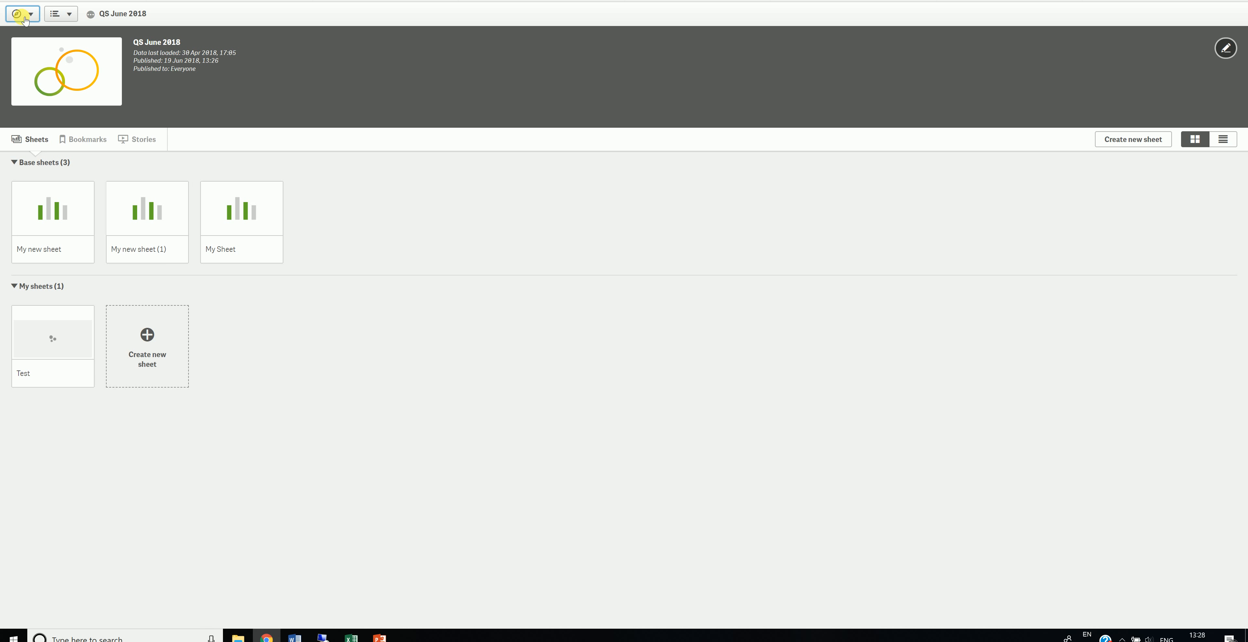
- Return to the hub and duplicate the published app QS June 2018
key(ctrl+shift+Tab)
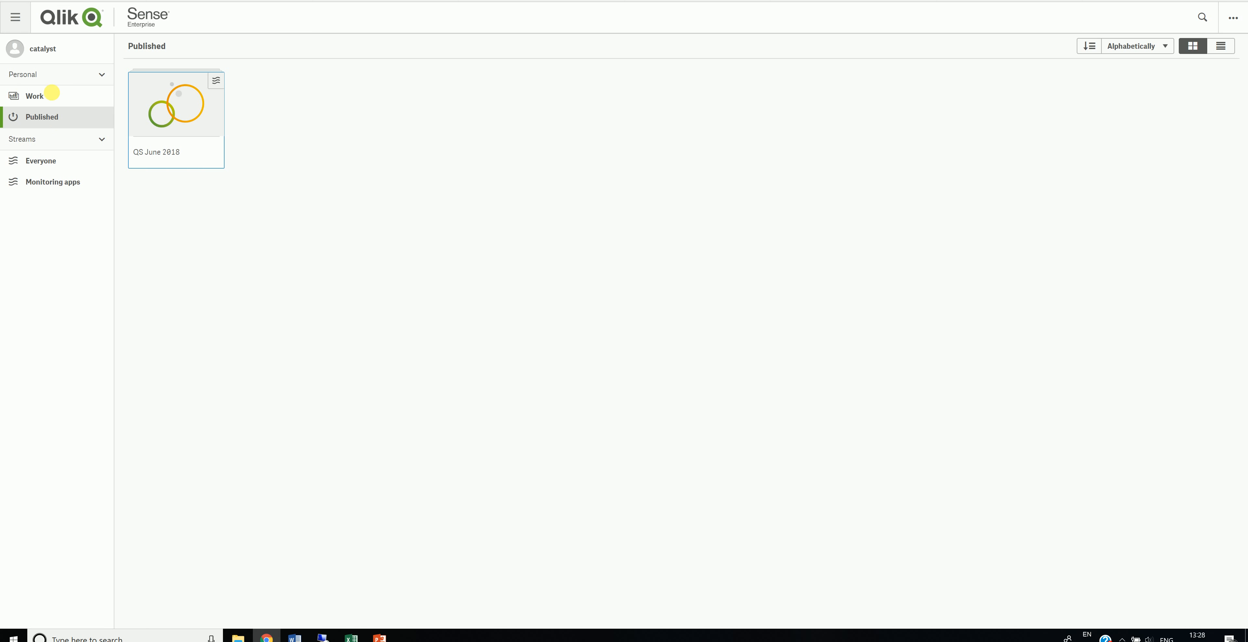
click(83, 100)
click(67, 117)
right_click(176, 105)
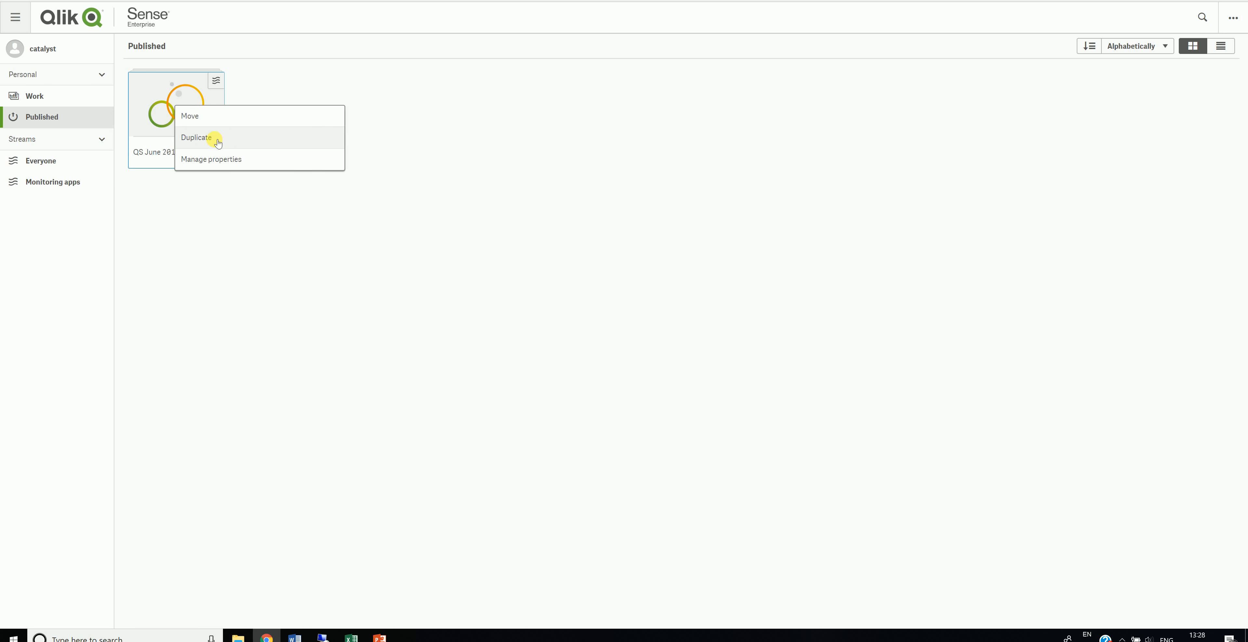
click(231, 139)
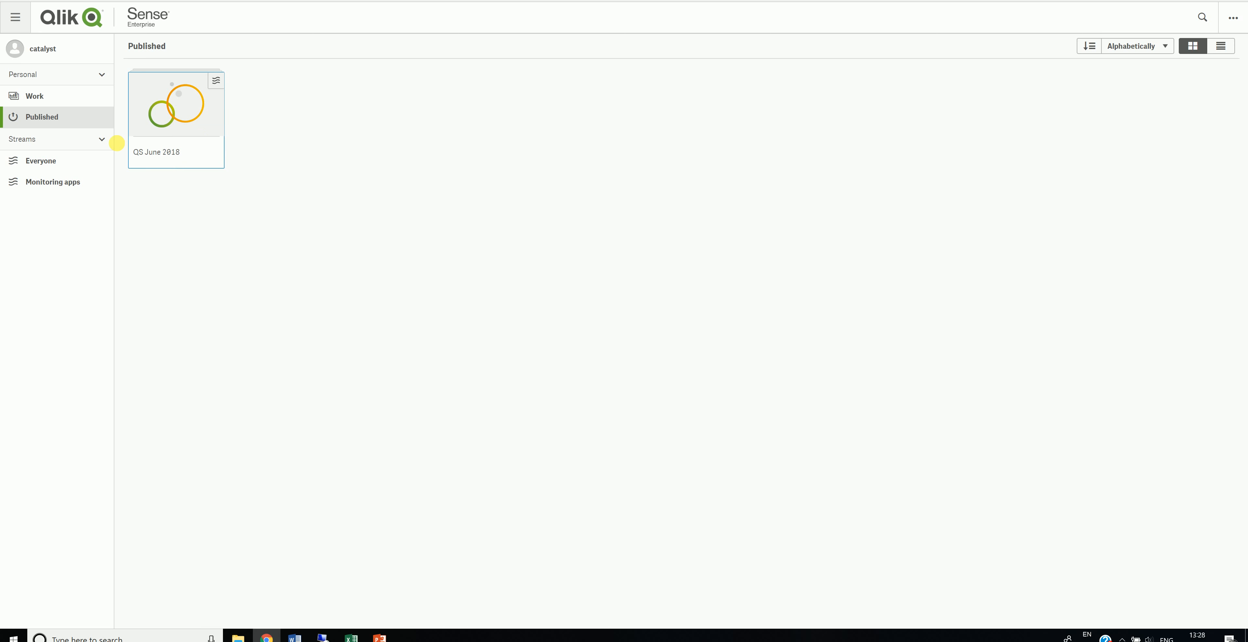
- Open the duplicate app QS June 2018(1) from the personal work area and go to its Data manager
click(53, 97)
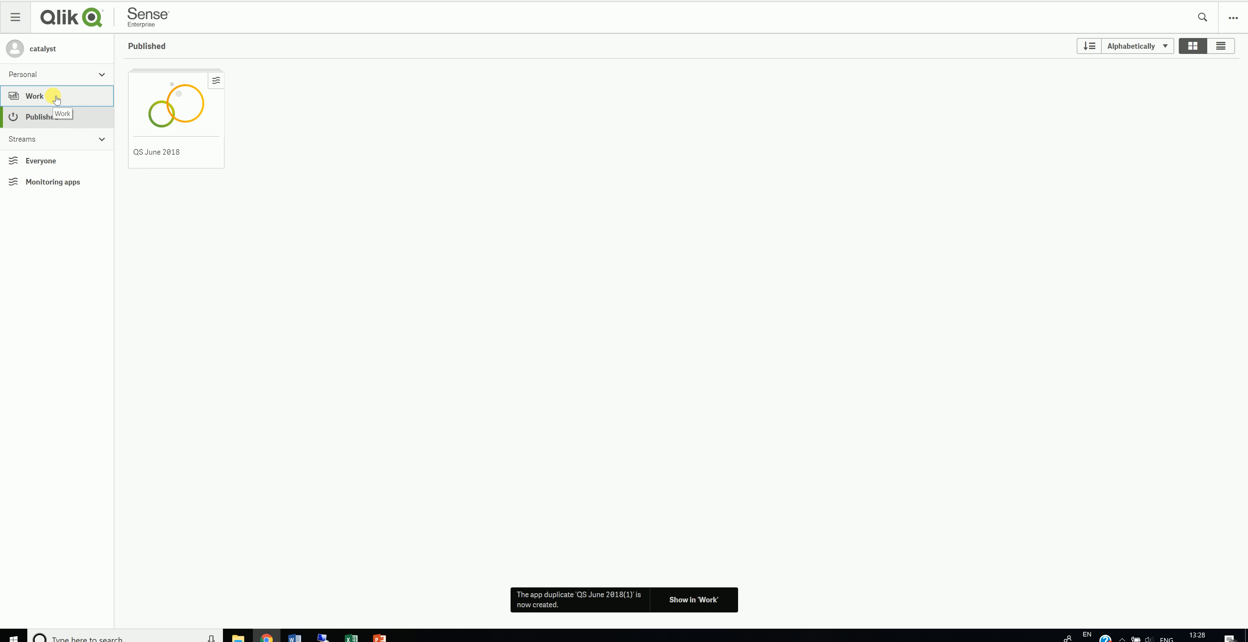
click(171, 109)
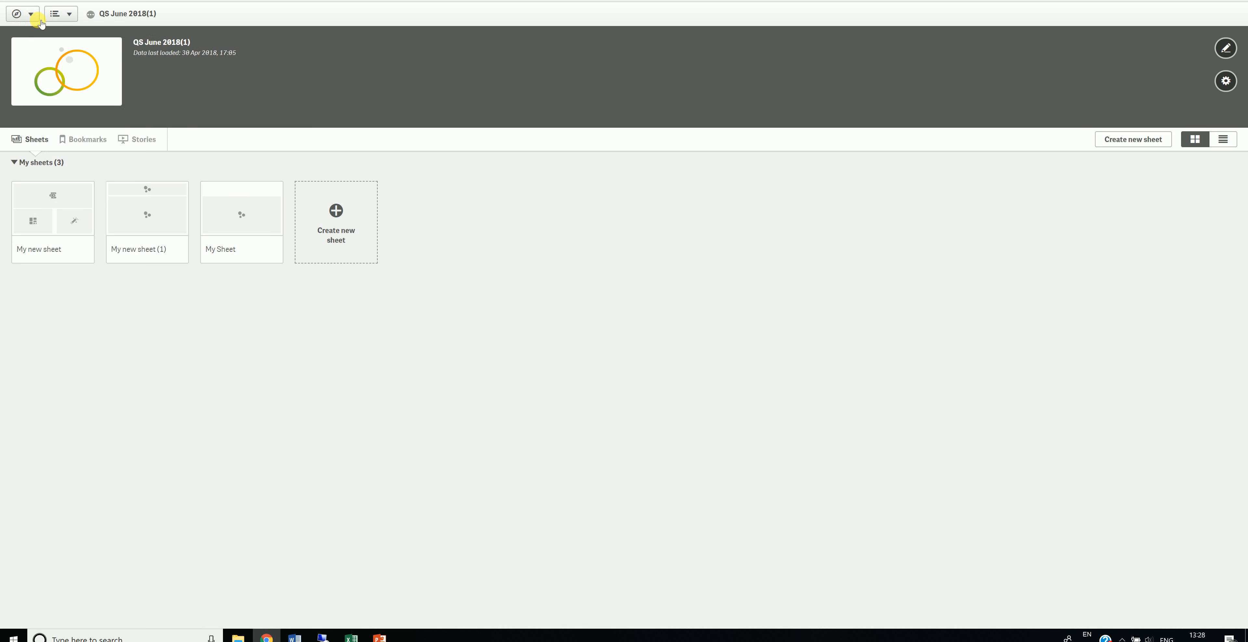
click(28, 14)
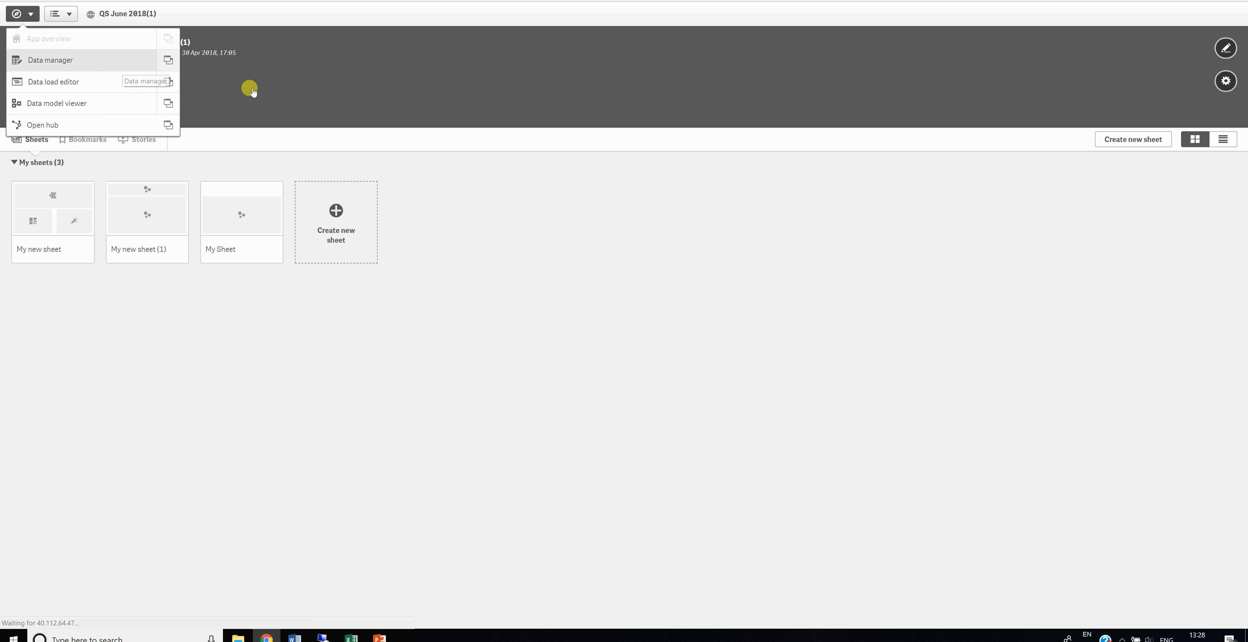
click(104, 57)
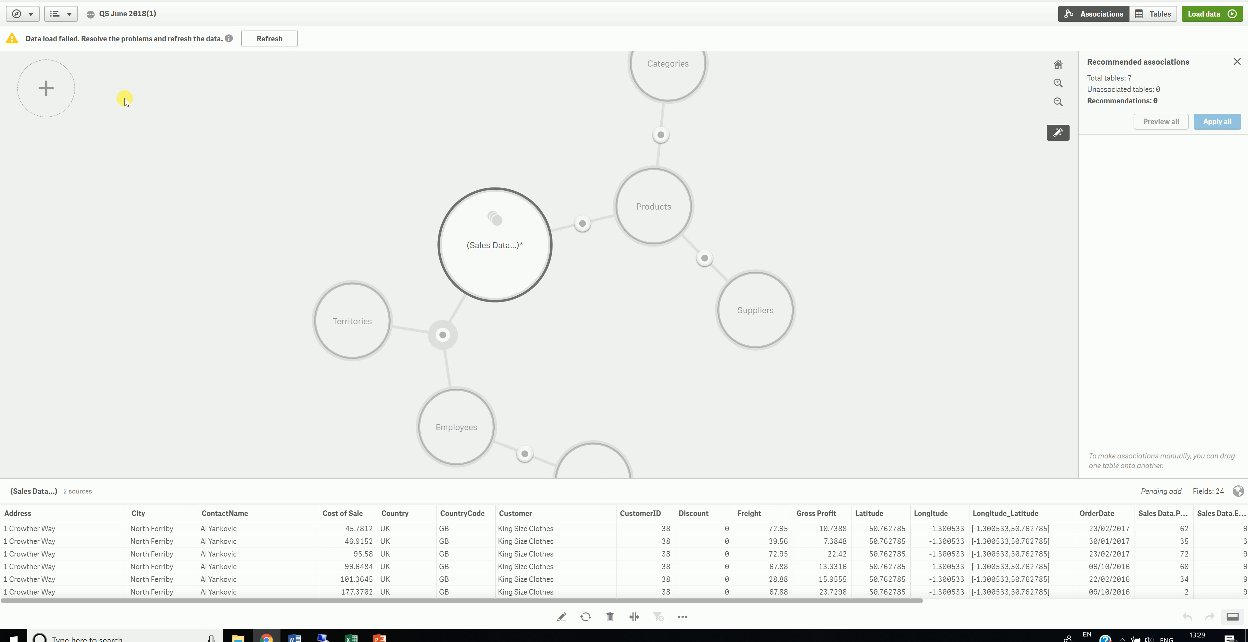
- Start adding data to the app and choose the attached file Sales Data.xlsx as the source
click(44, 90)
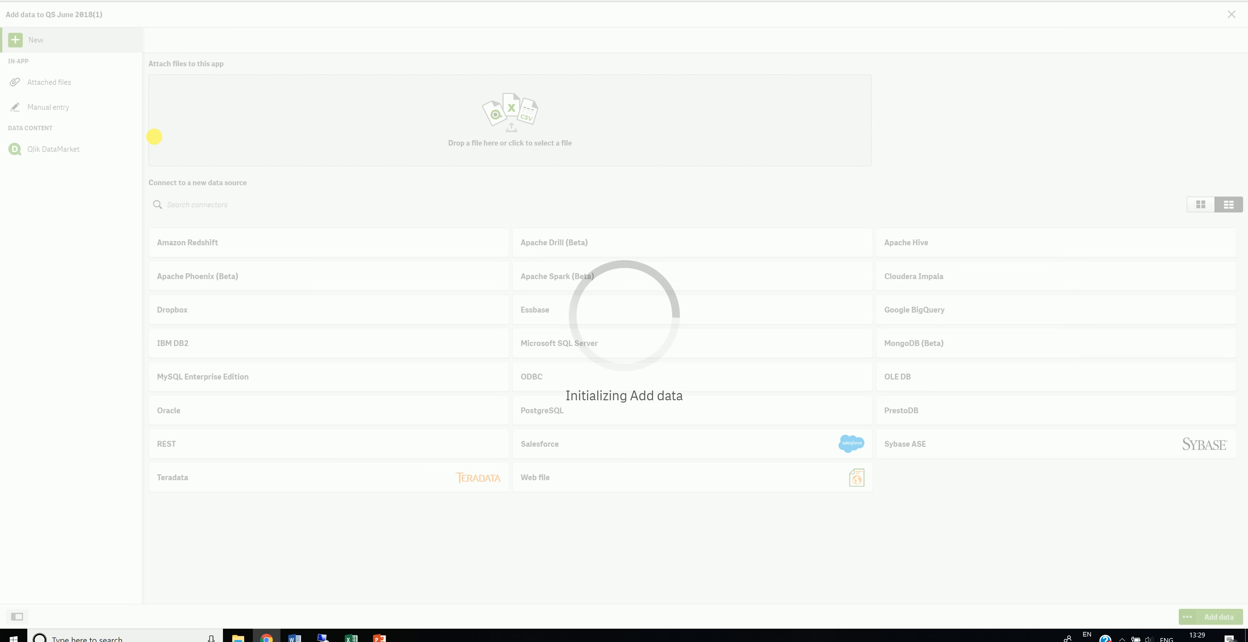
click(125, 85)
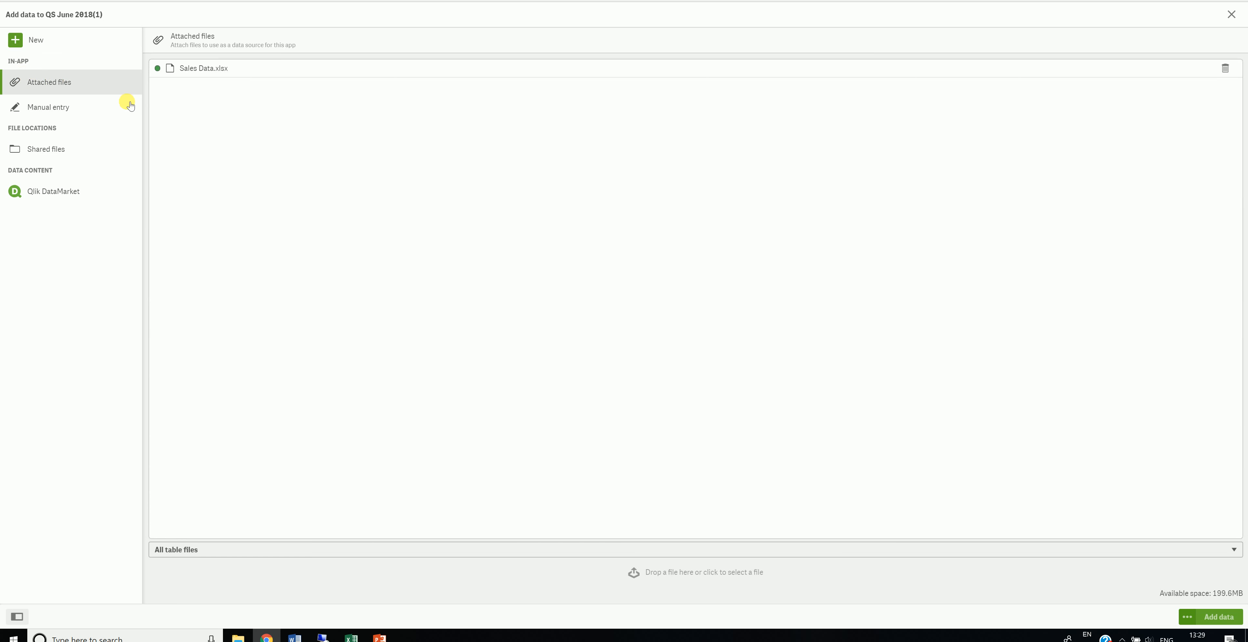
click(213, 72)
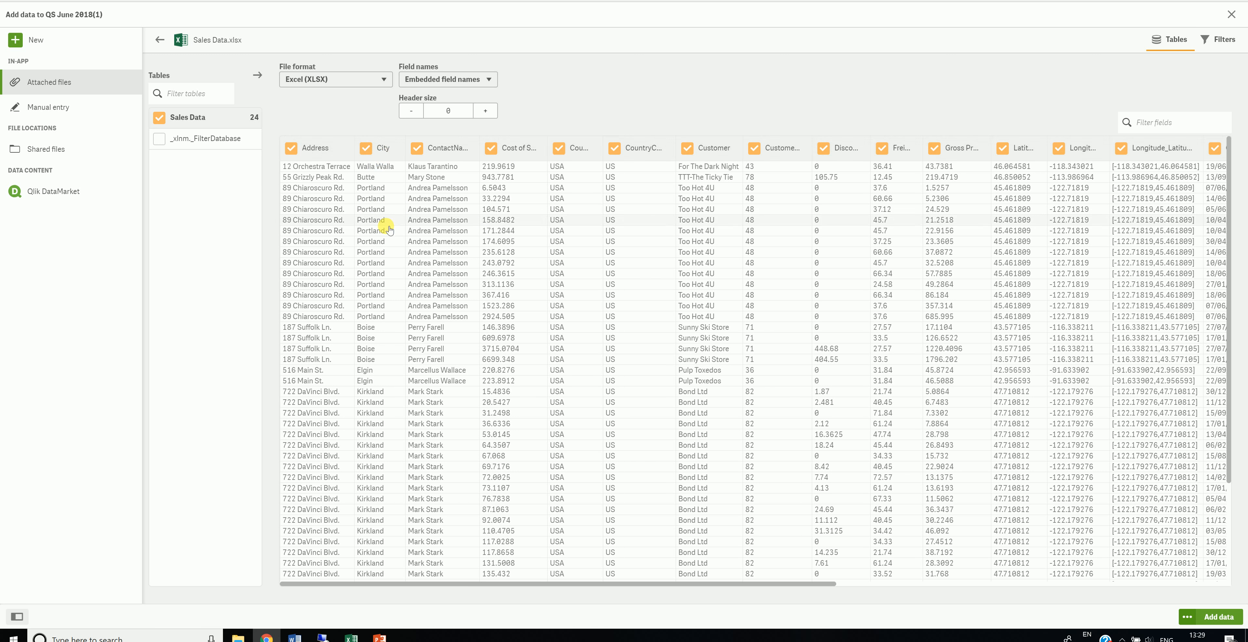
- Add a filter to the Sales Data table that loads only rows where City = Portland
click(1218, 39)
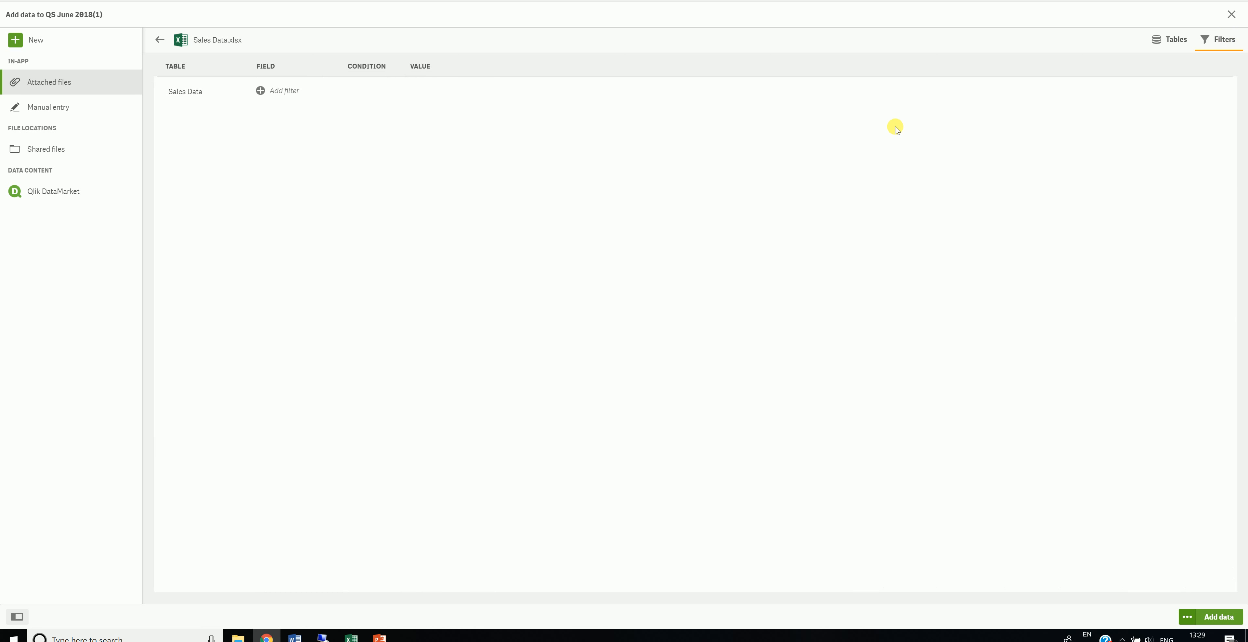
click(279, 91)
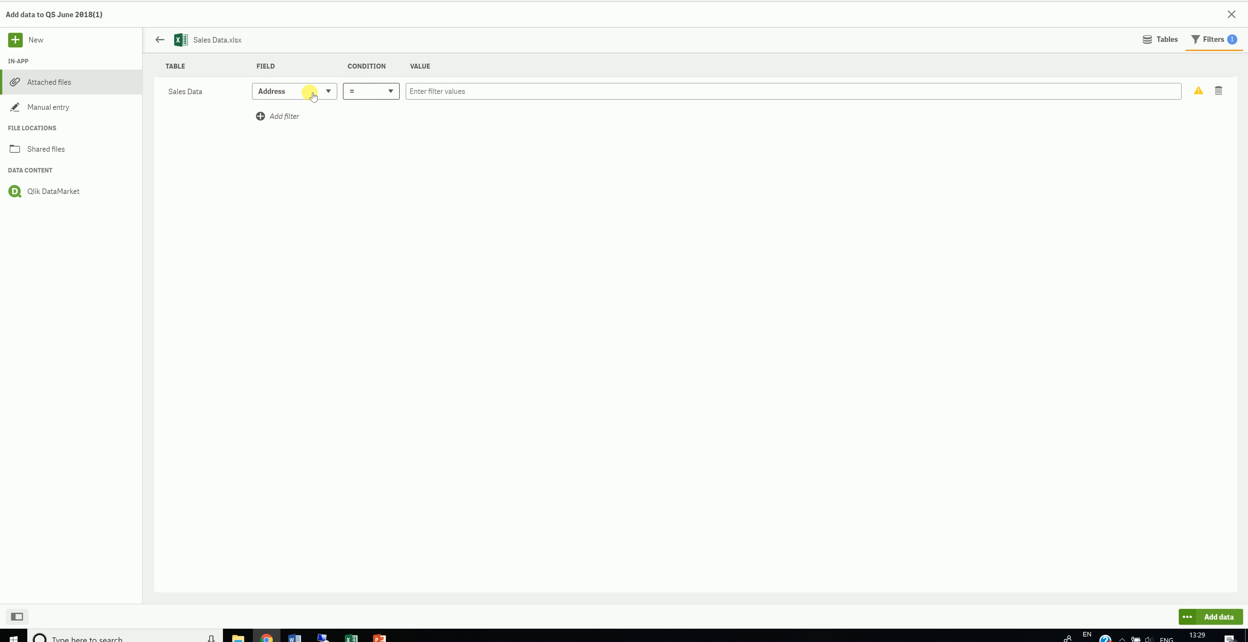
click(323, 95)
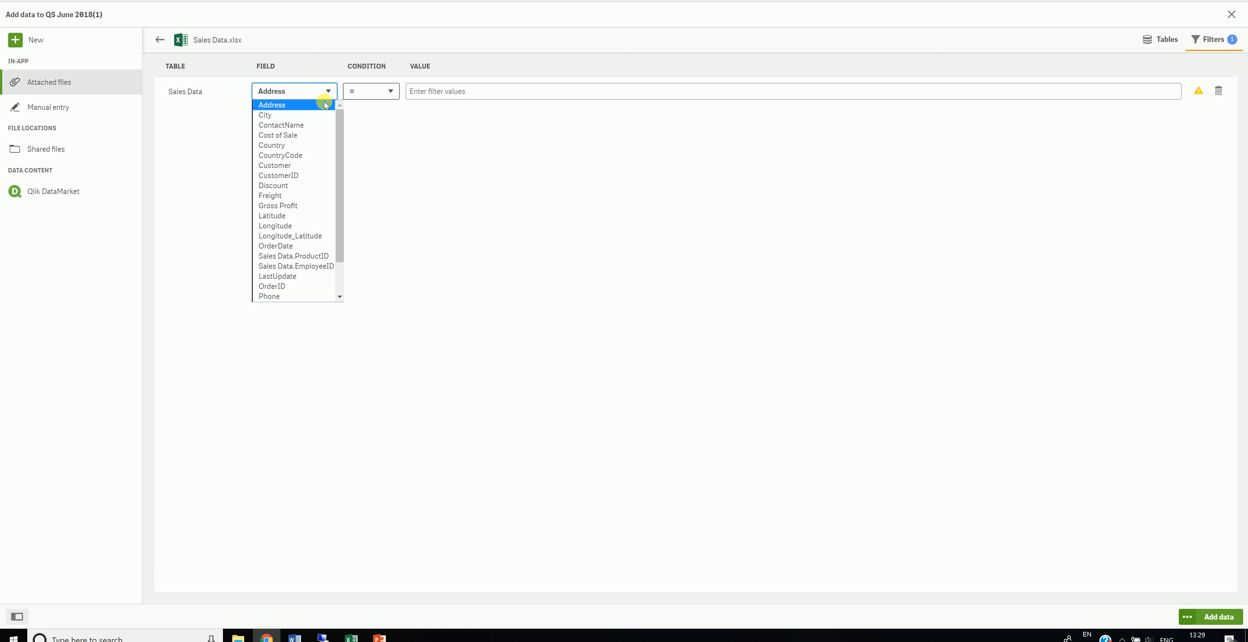
click(279, 113)
click(438, 91)
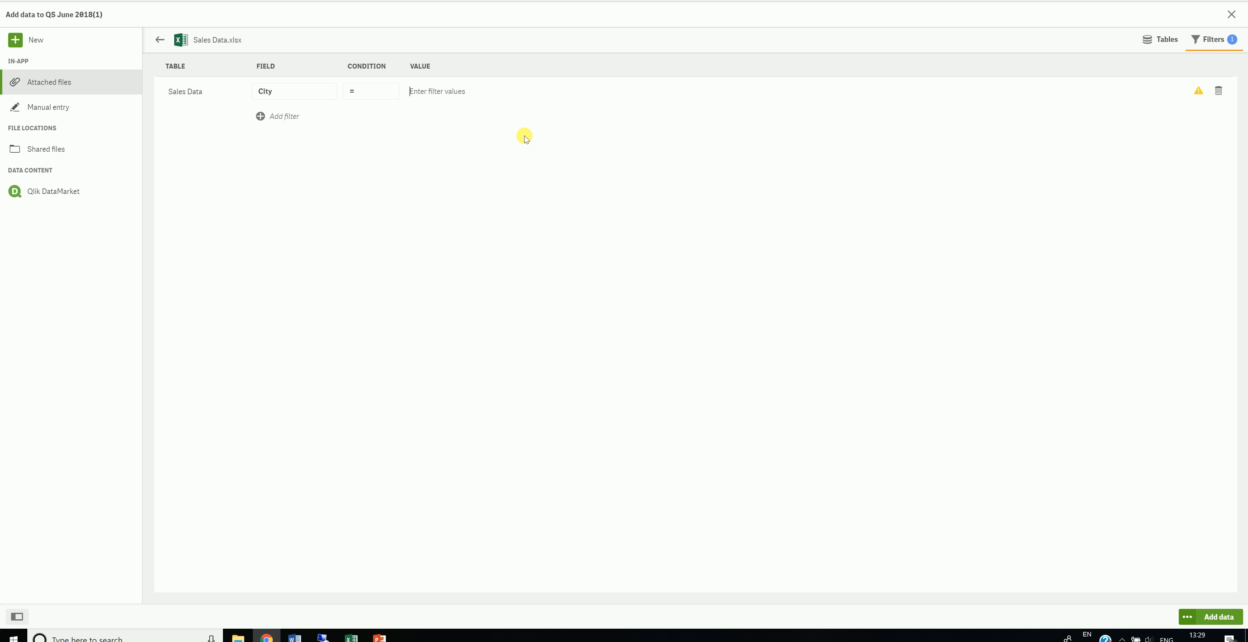
text(Portland)
key(Return)
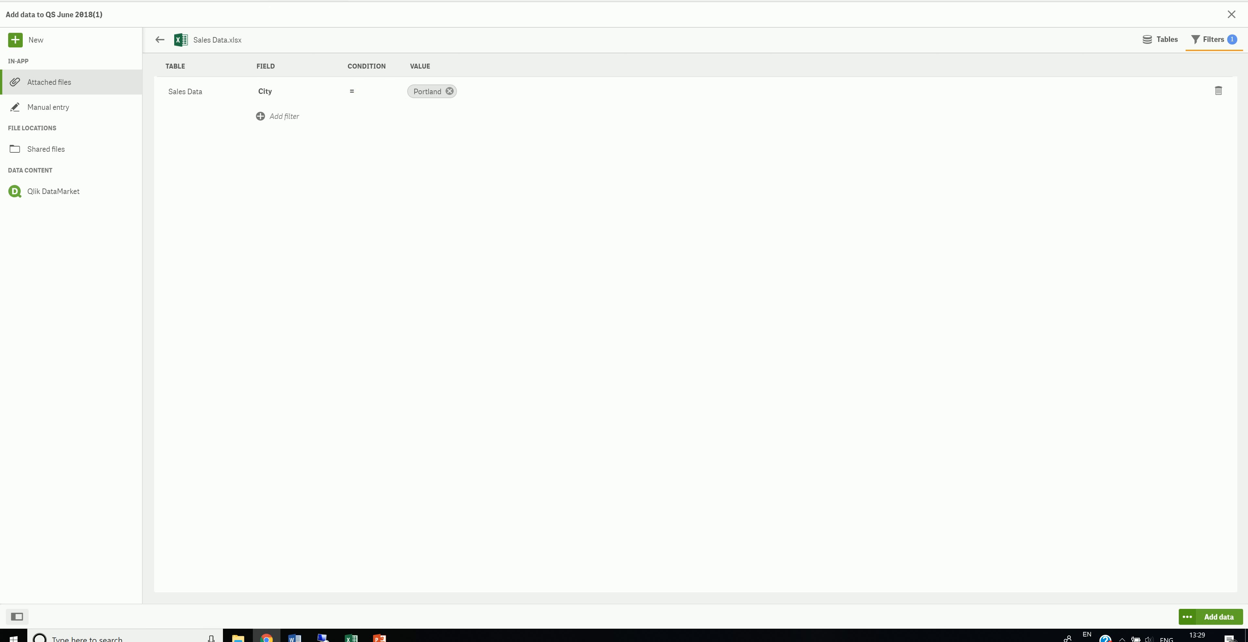
- Go back to the hub, open the app QS June 2018(1) and display the sheet 'My new sheet'
click(321, 0)
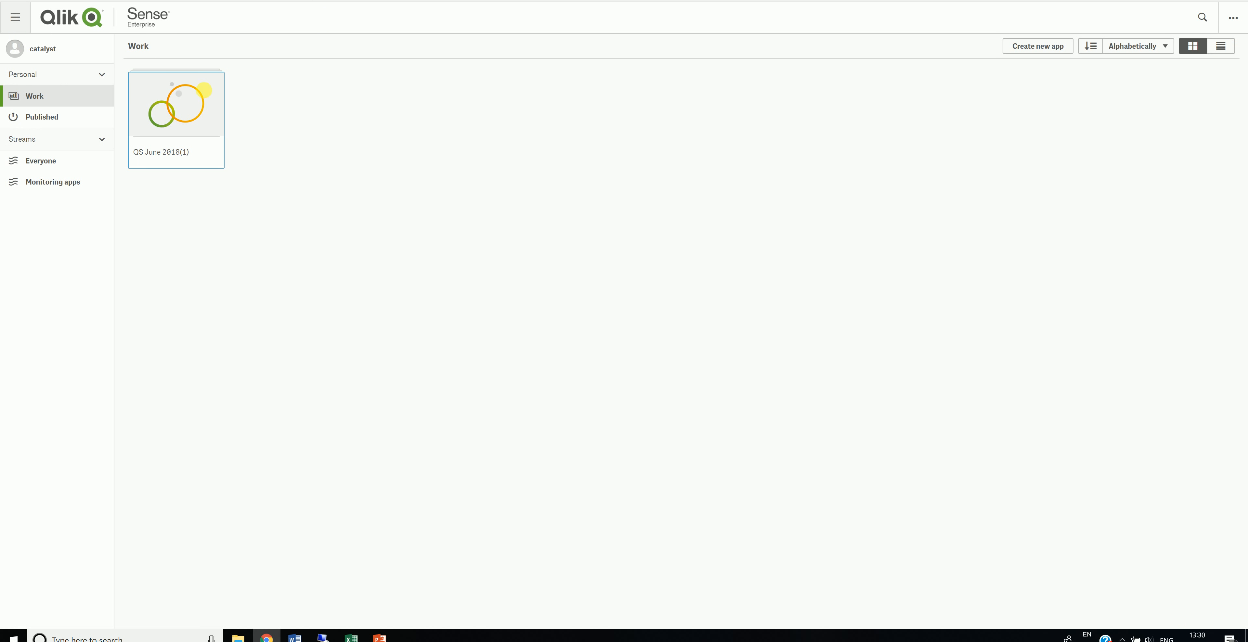
click(203, 103)
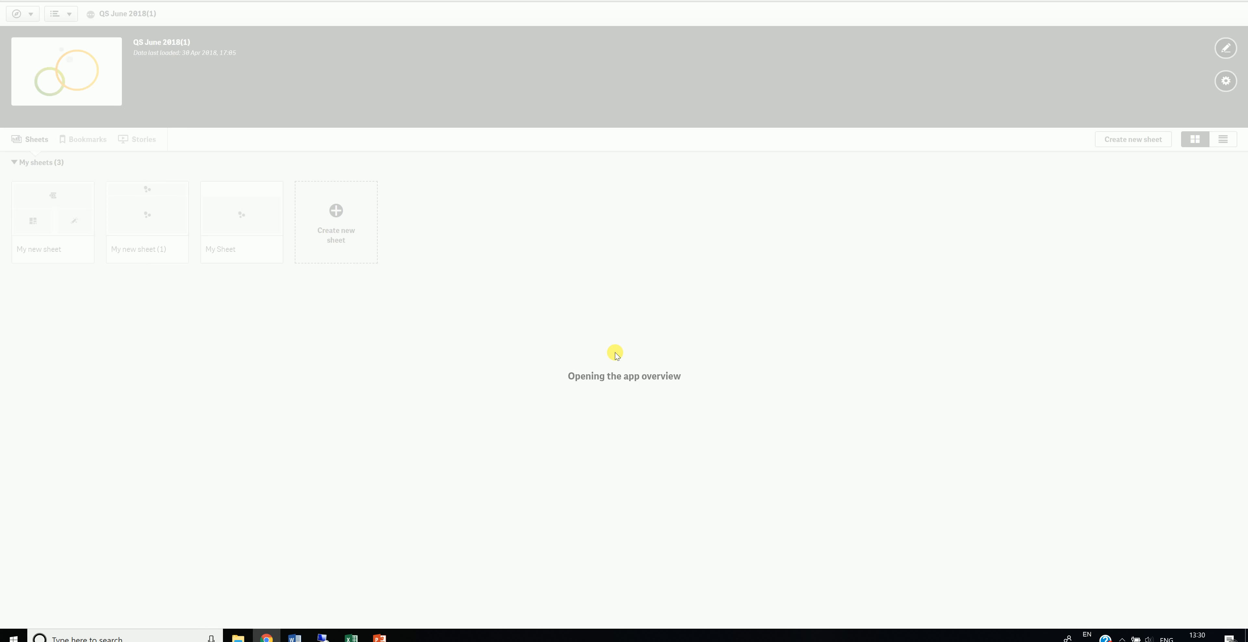
click(34, 188)
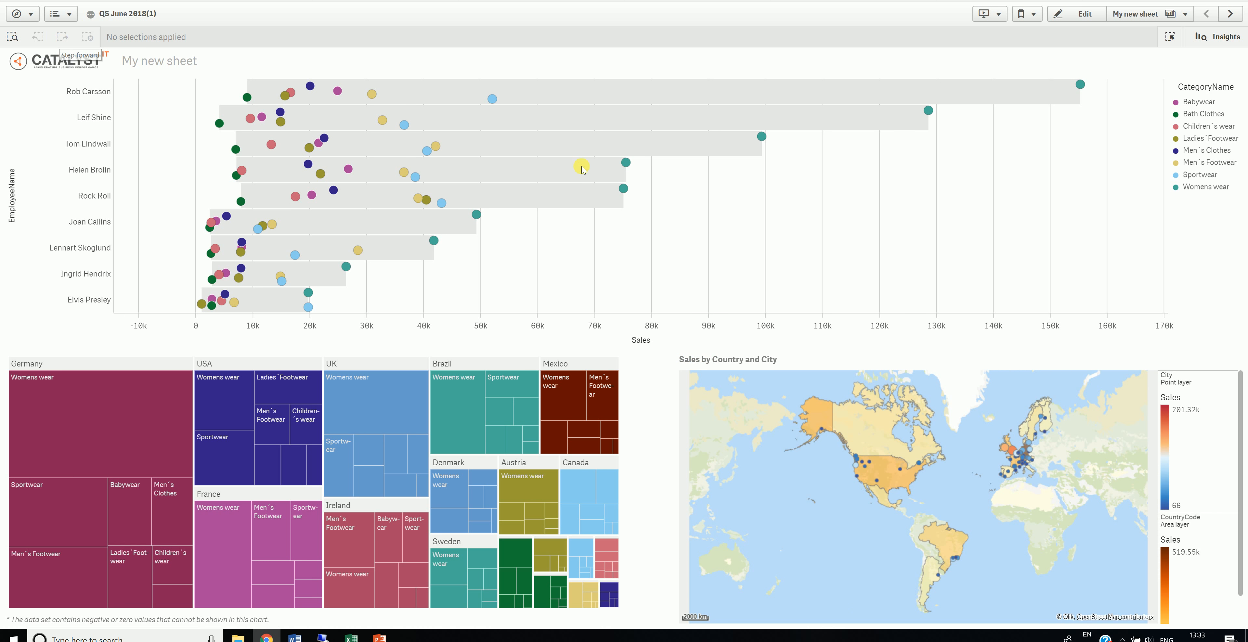
- Open Insights and run a search for "Sales by Order Date"
click(1225, 36)
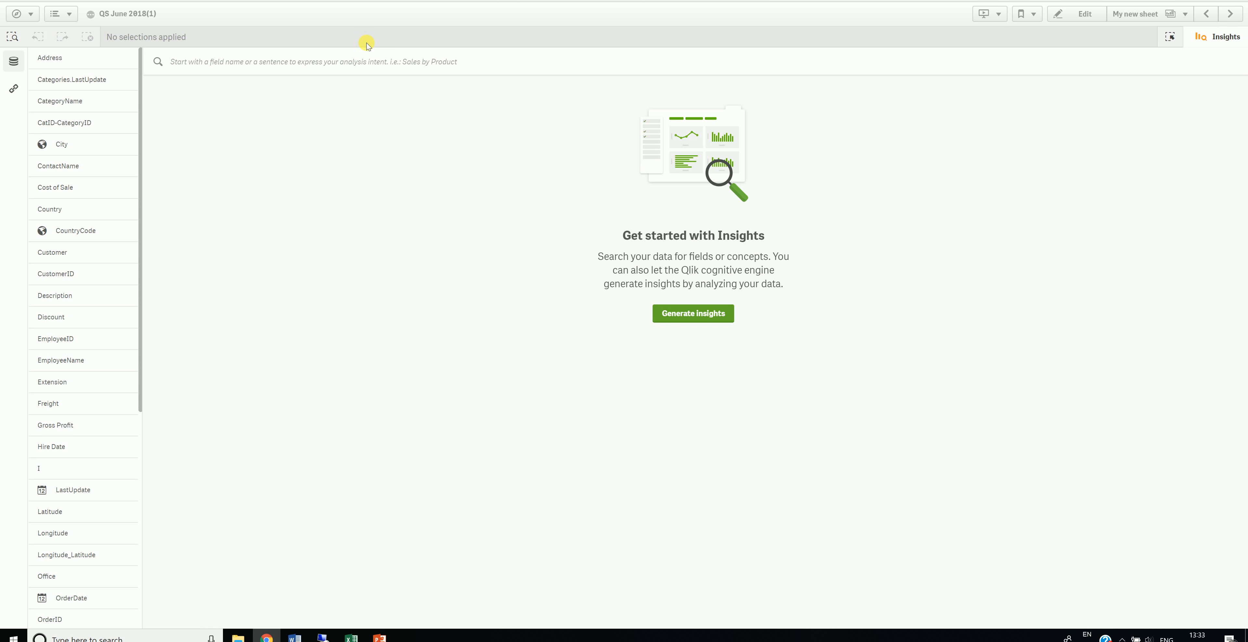
text(Sa)
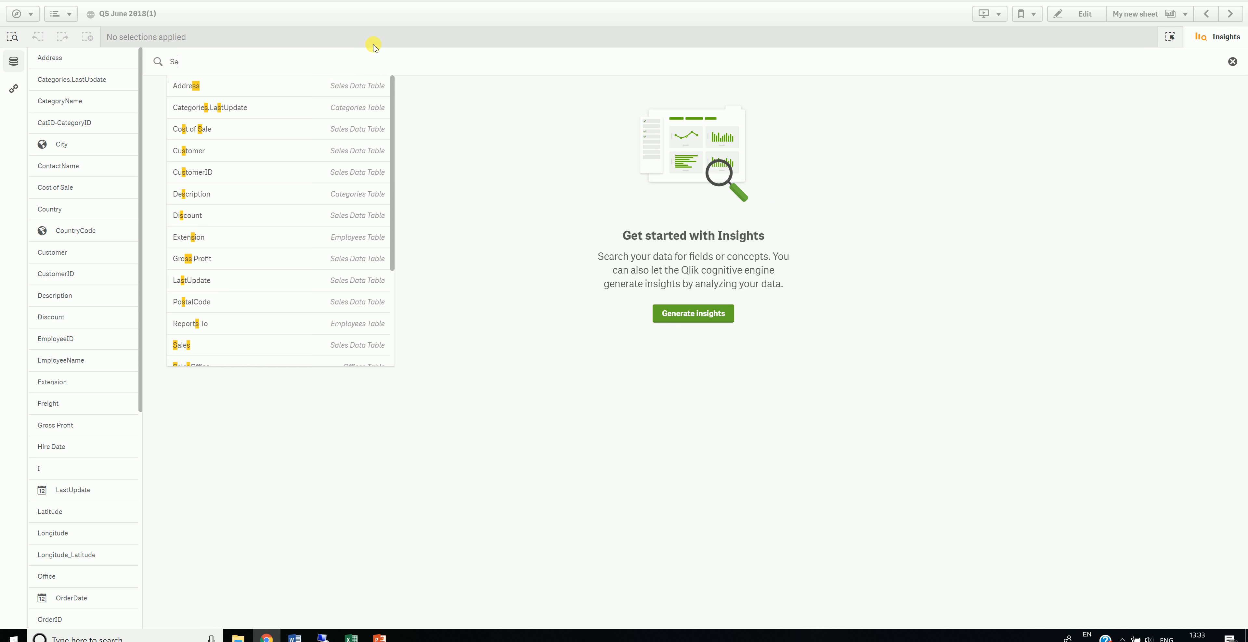
text(les by O)
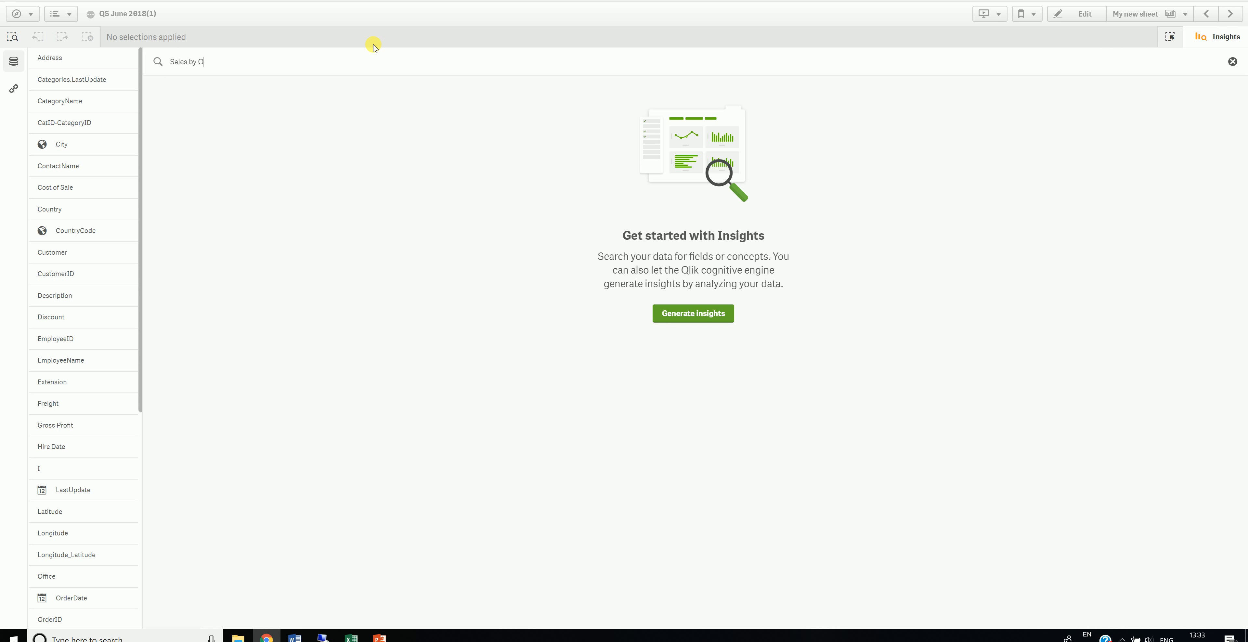
text(rder Date)
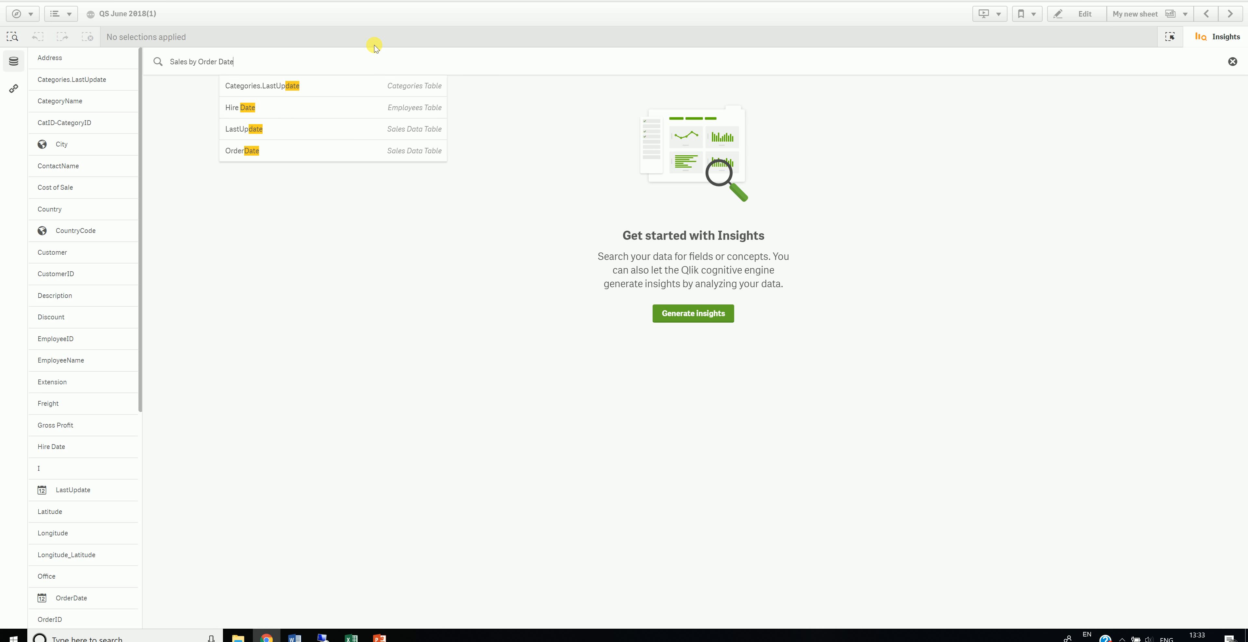
key(Return)
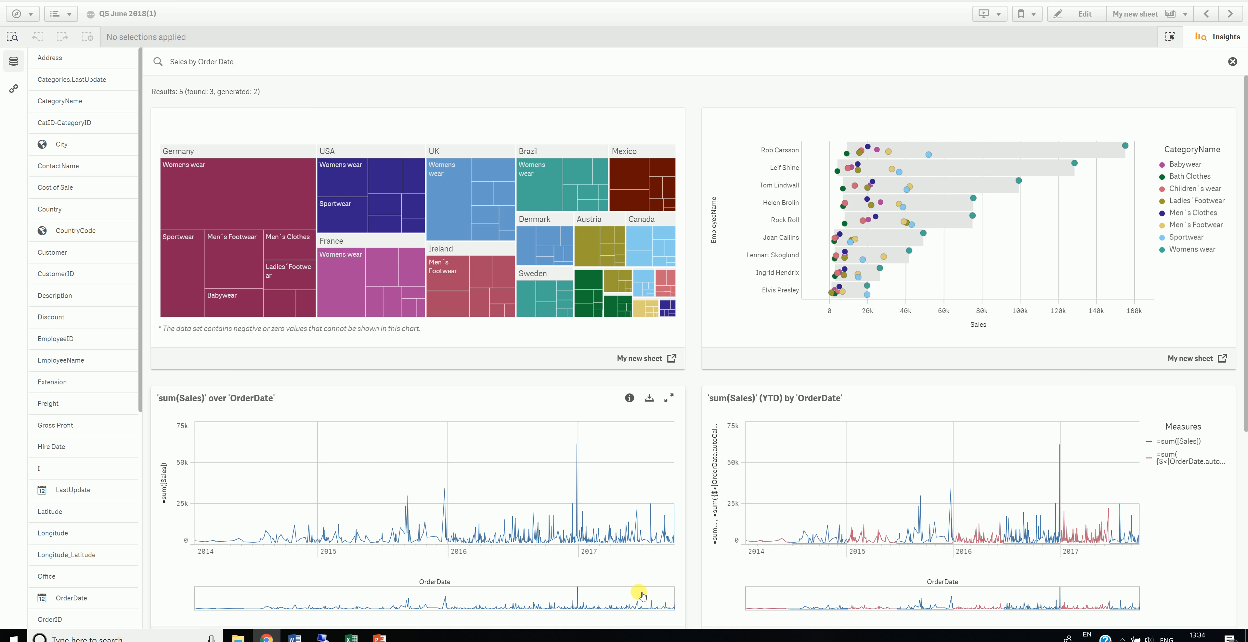
- Add the generated 'sum(Sales)' over 'OrderDate' line chart to a newly created sheet
scroll(663, 570, down, 3)
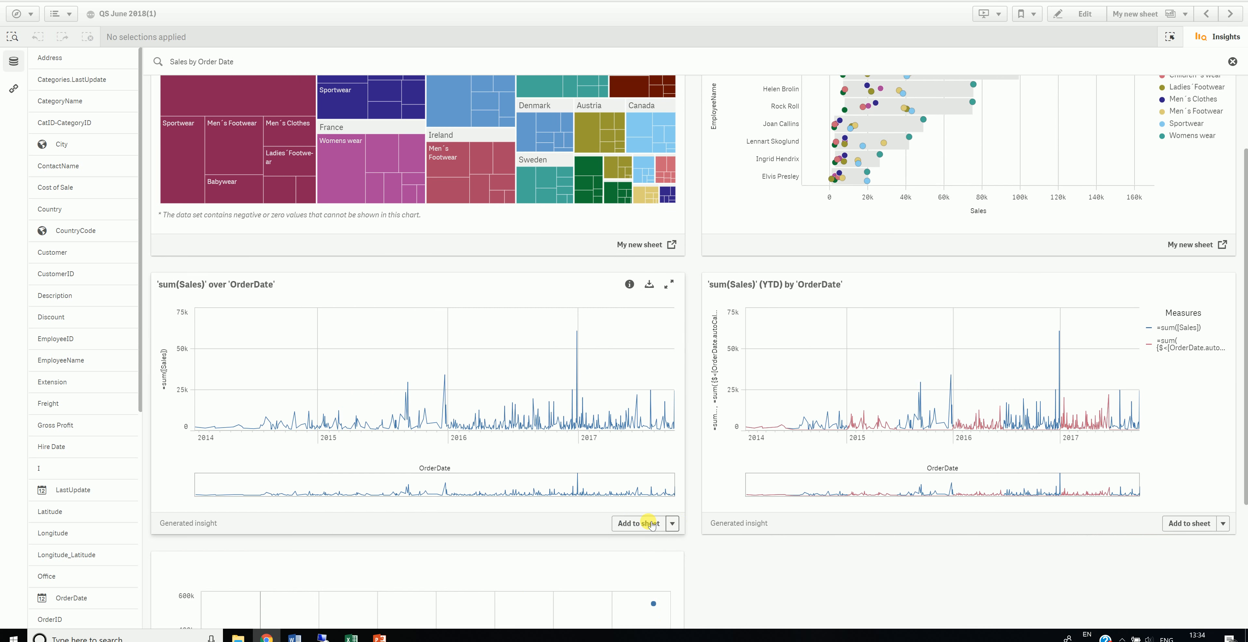
click(672, 523)
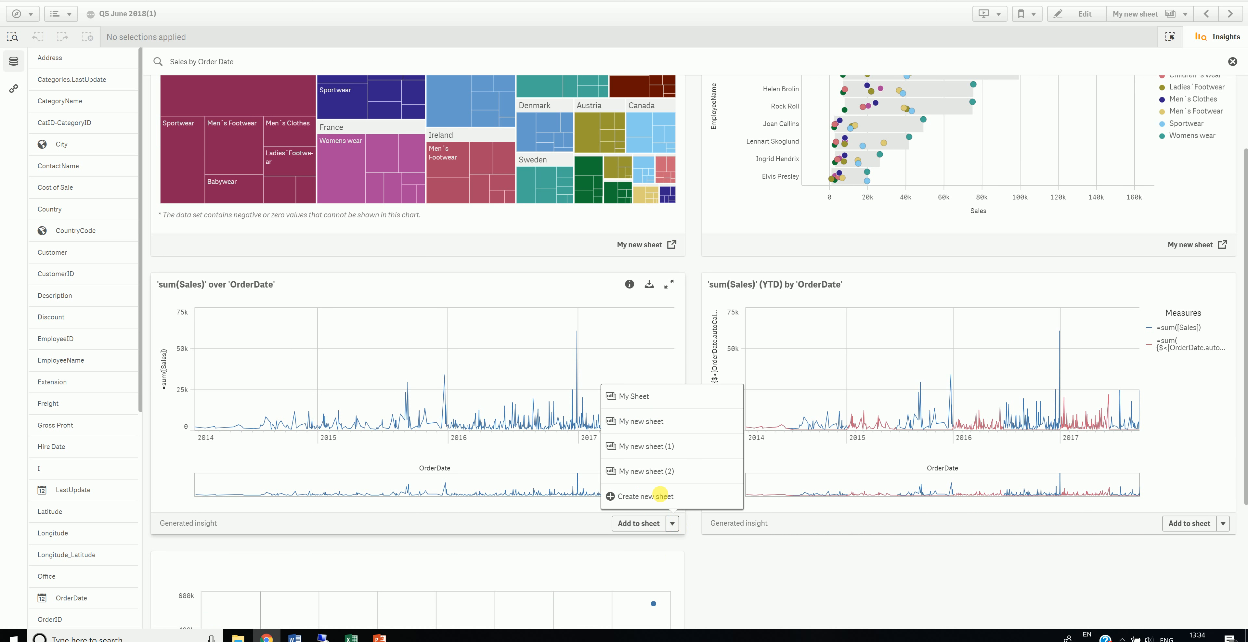
click(658, 496)
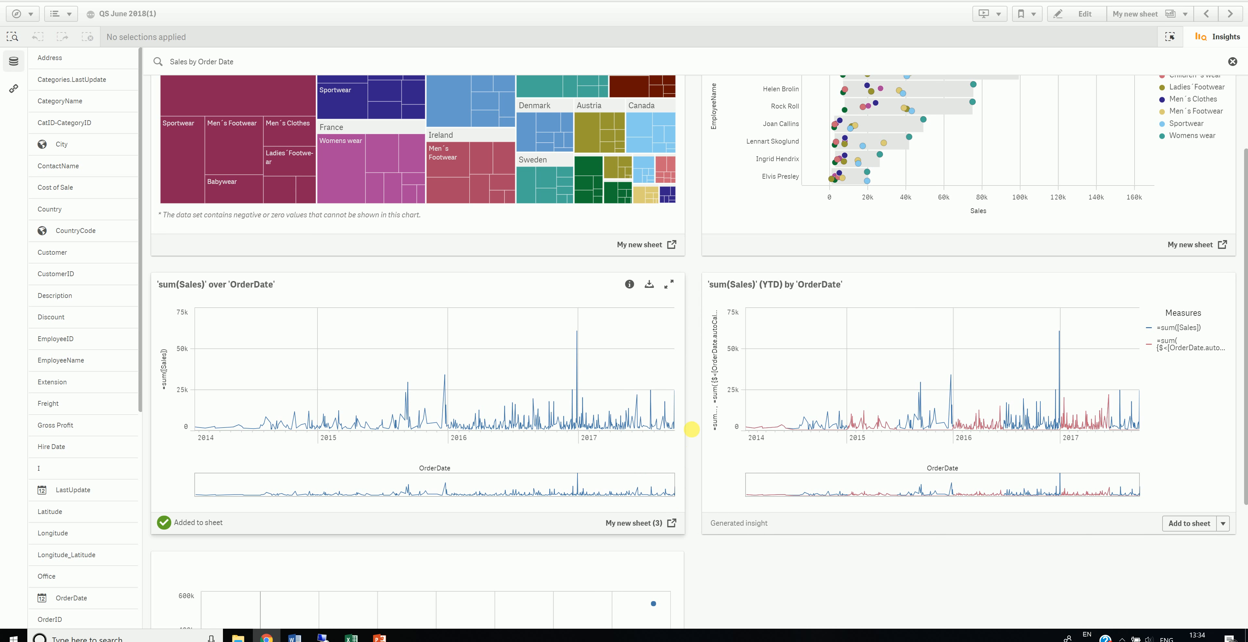
- Leave Insights and open the sheet 'My new sheet (3)' containing the added chart
click(1217, 36)
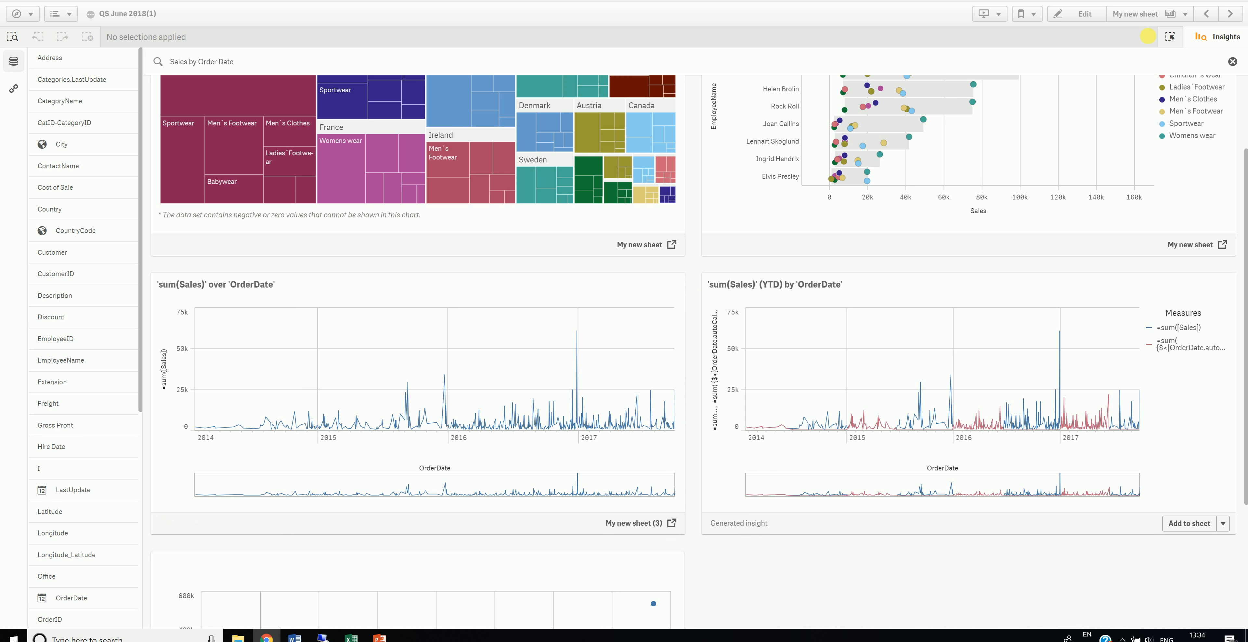
click(1143, 14)
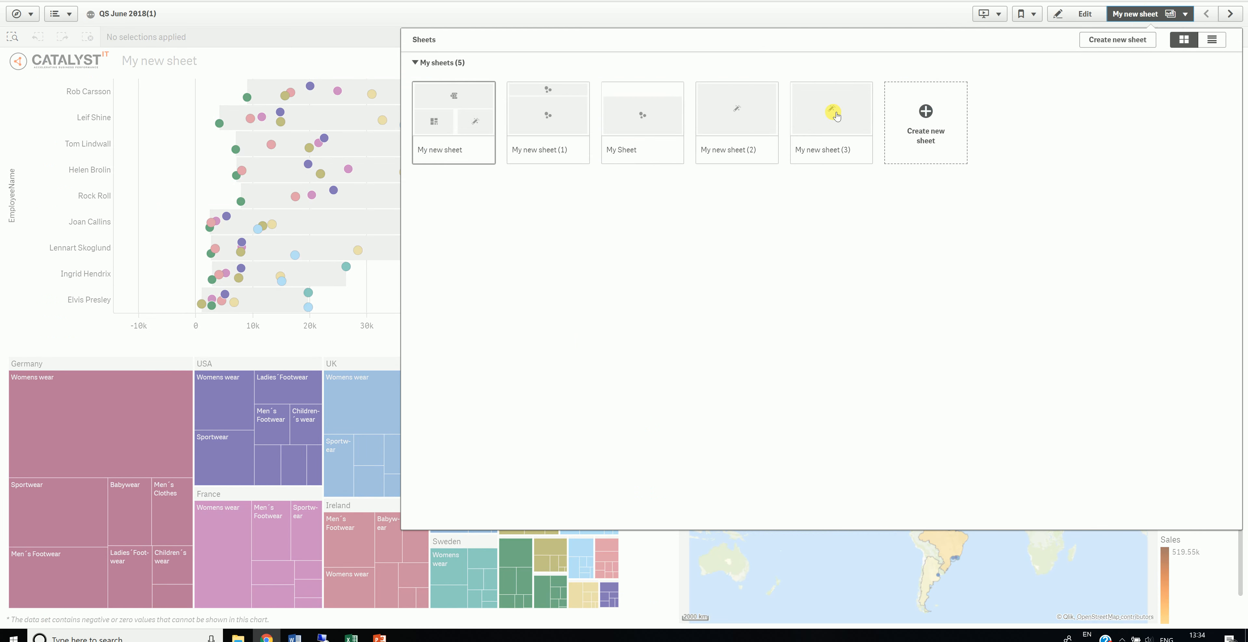
click(836, 141)
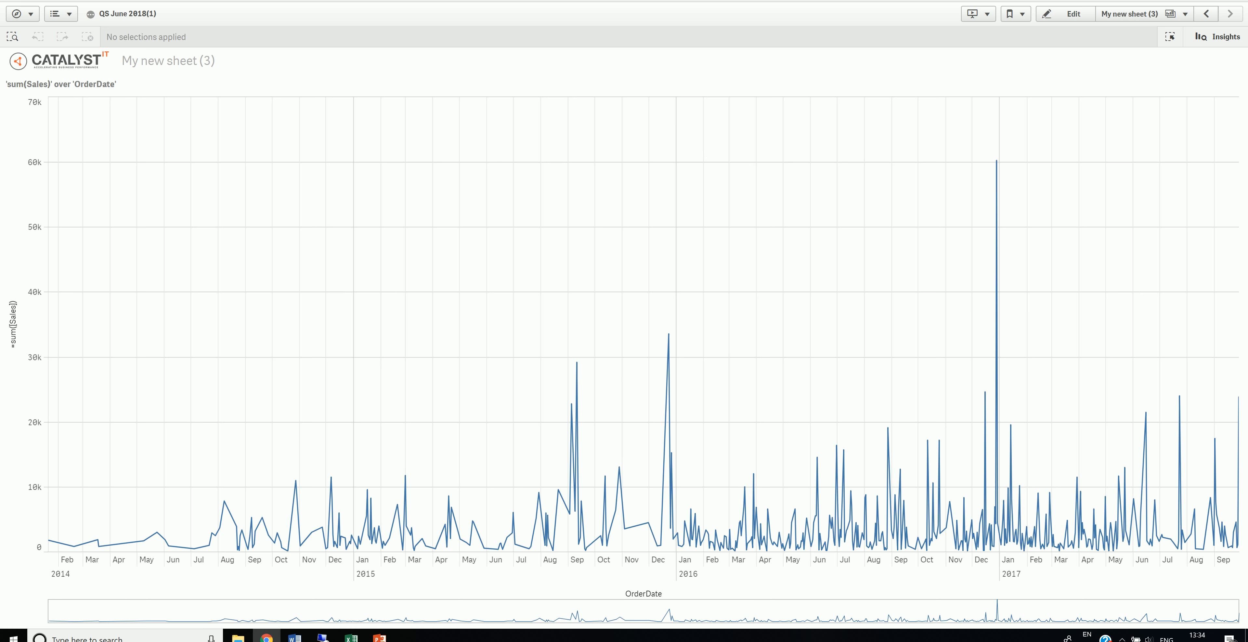
- Open Insights and search for "Sales and Profit by Category"
click(1217, 40)
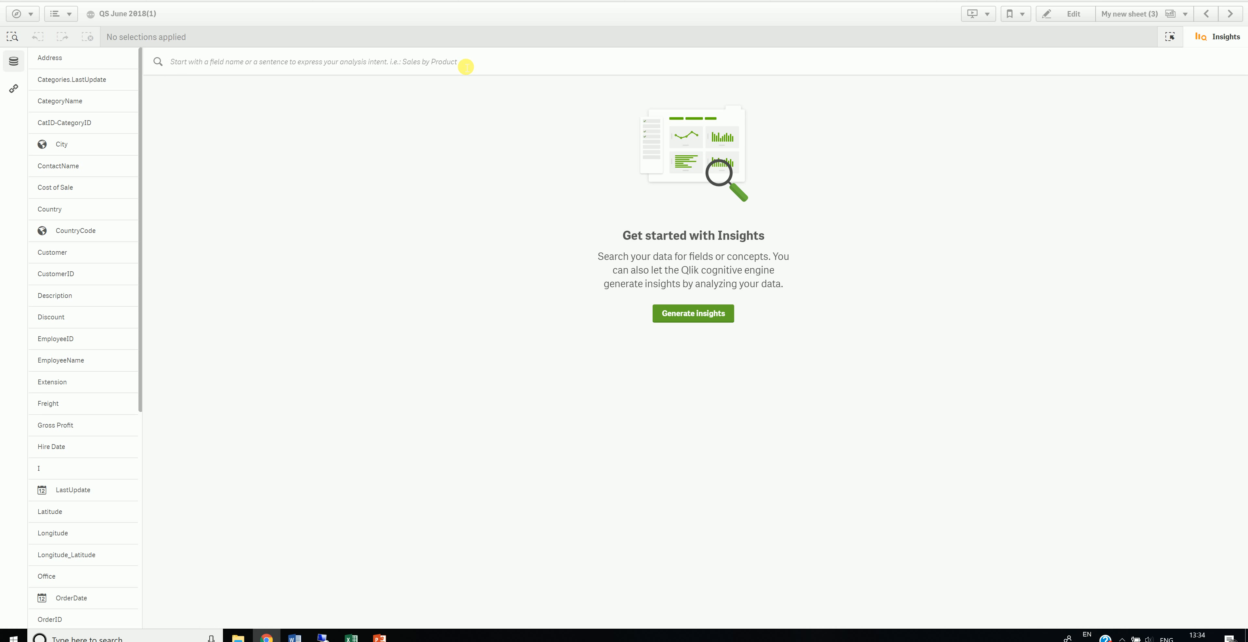
text(Sales and Profit by C)
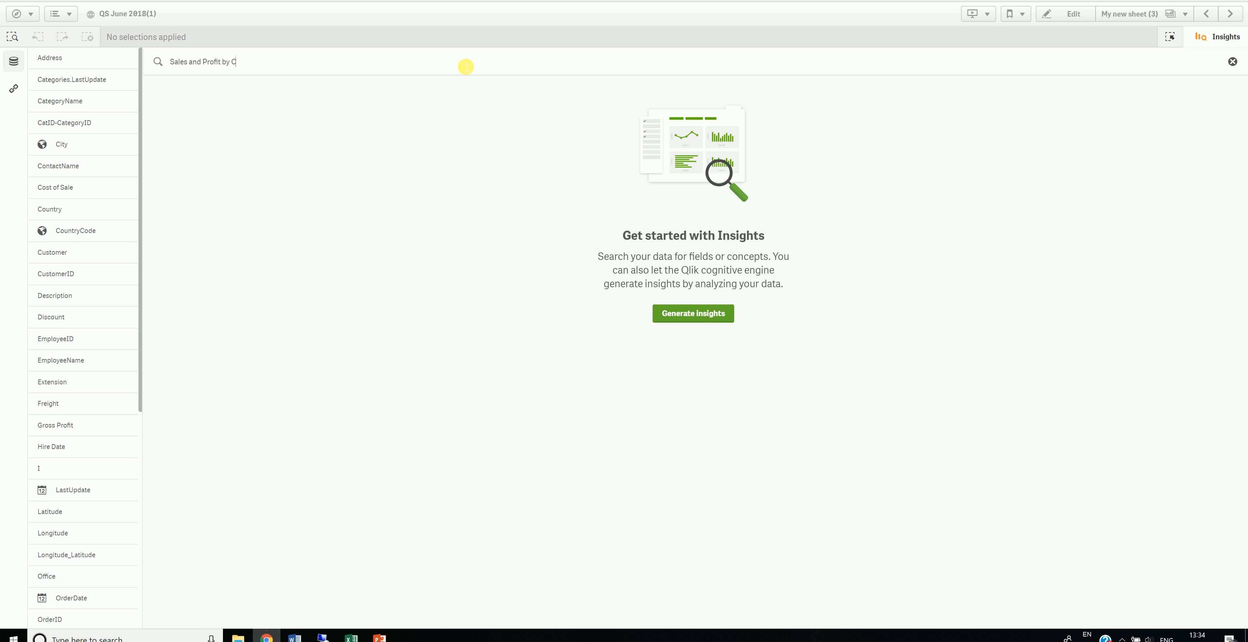
text(ategory)
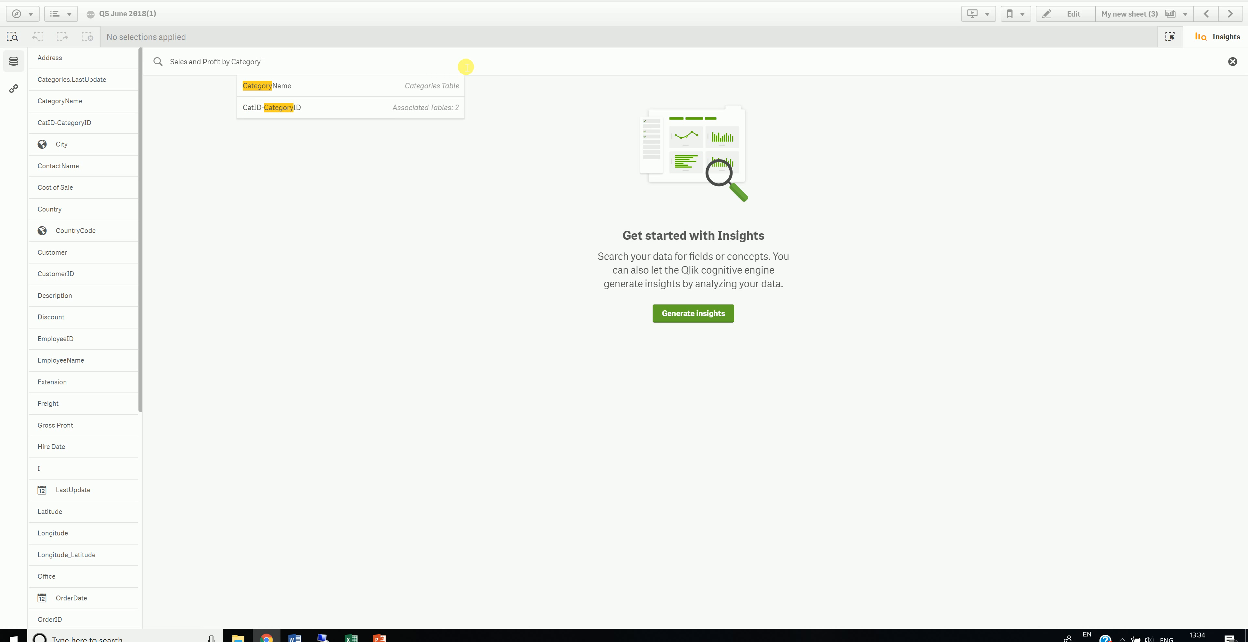
key(Return)
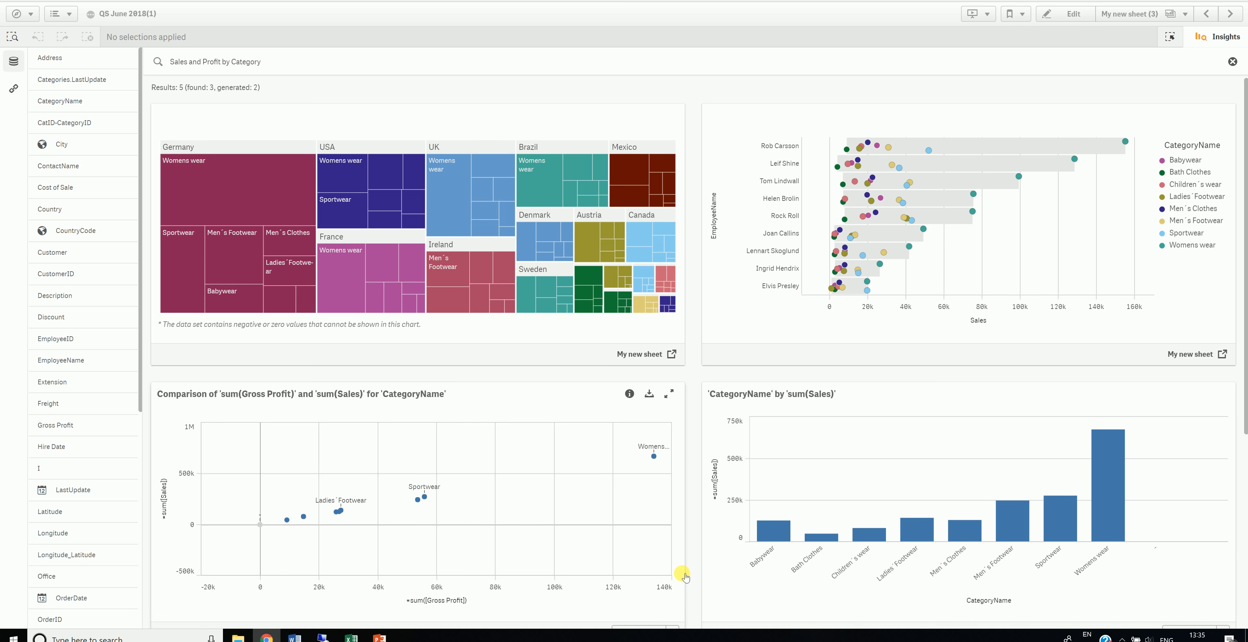
- Add the generated comparison of Gross Profit and Sales for CategoryName to 'My new sheet (3)', and return to the sheet
scroll(674, 581, down, 3)
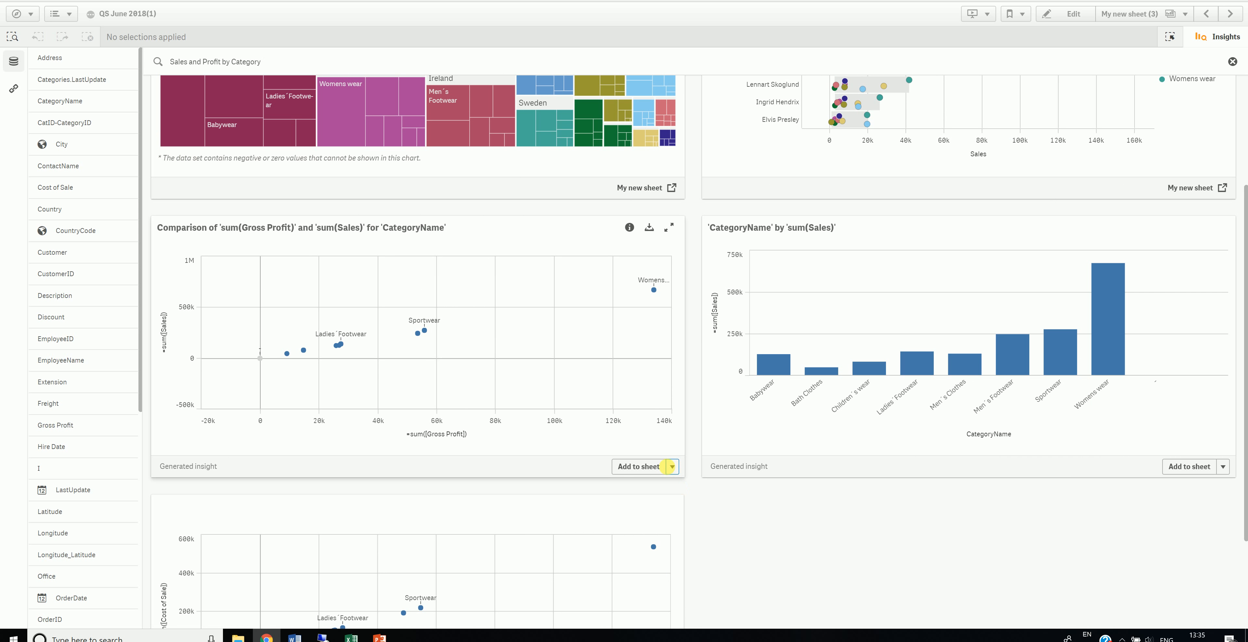
click(672, 469)
click(669, 415)
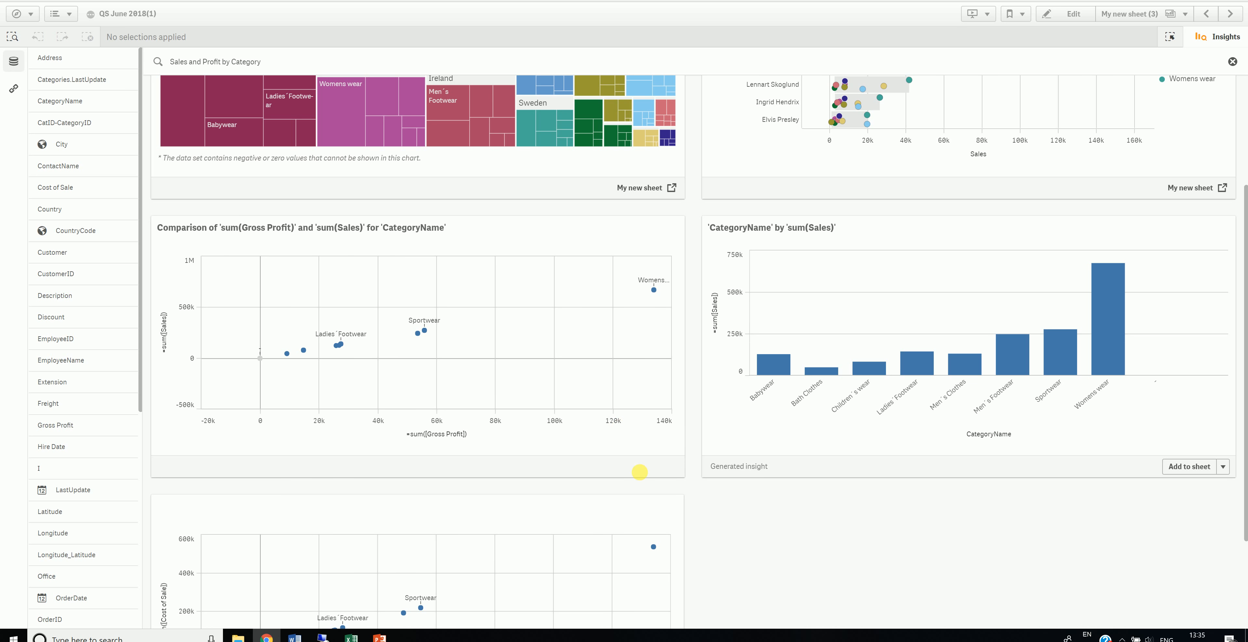
click(1211, 36)
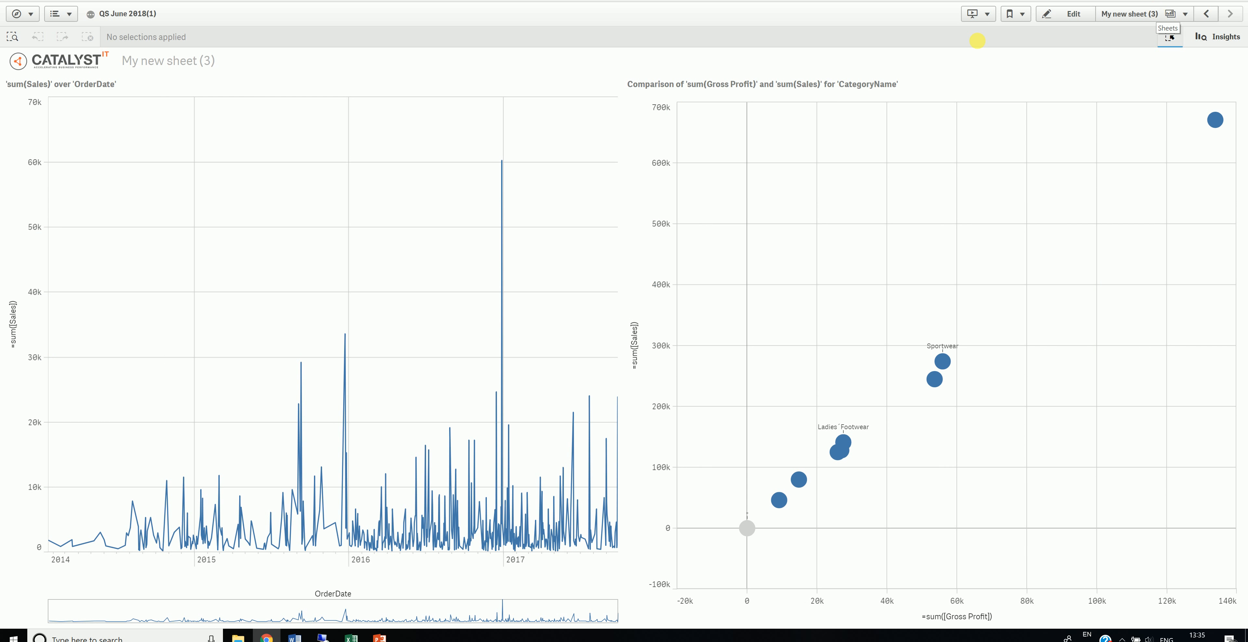
mouse_move(490, 84)
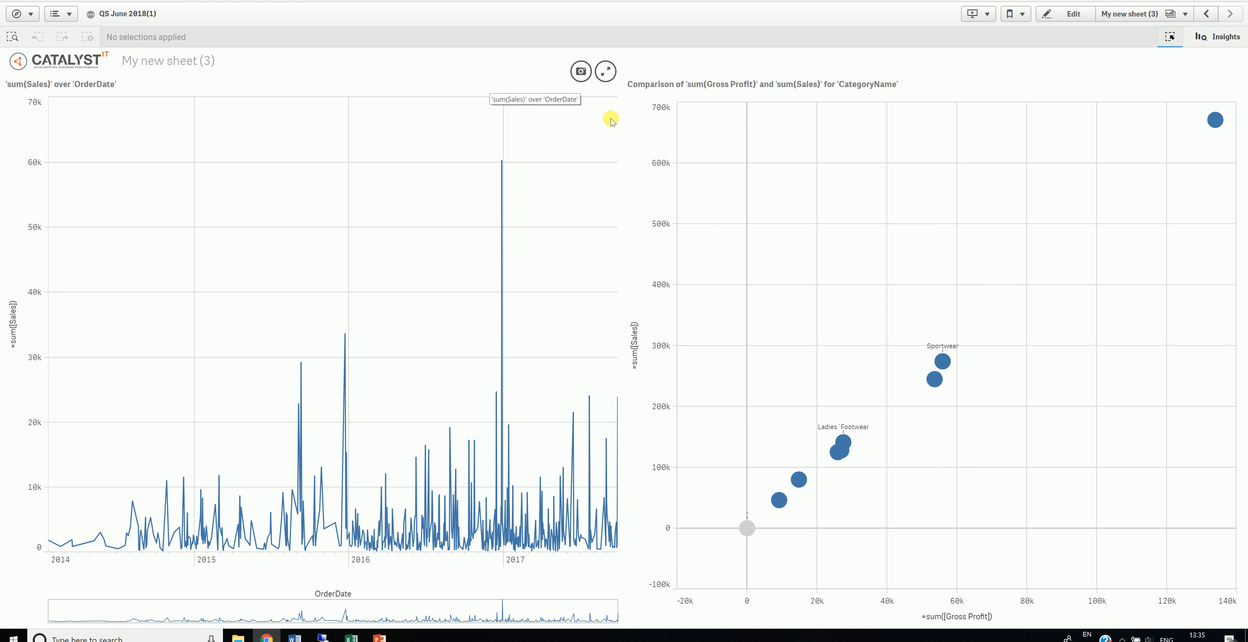
- Edit the sheet, turn on the Extend sheet option and extend the sheet downwards
click(1073, 15)
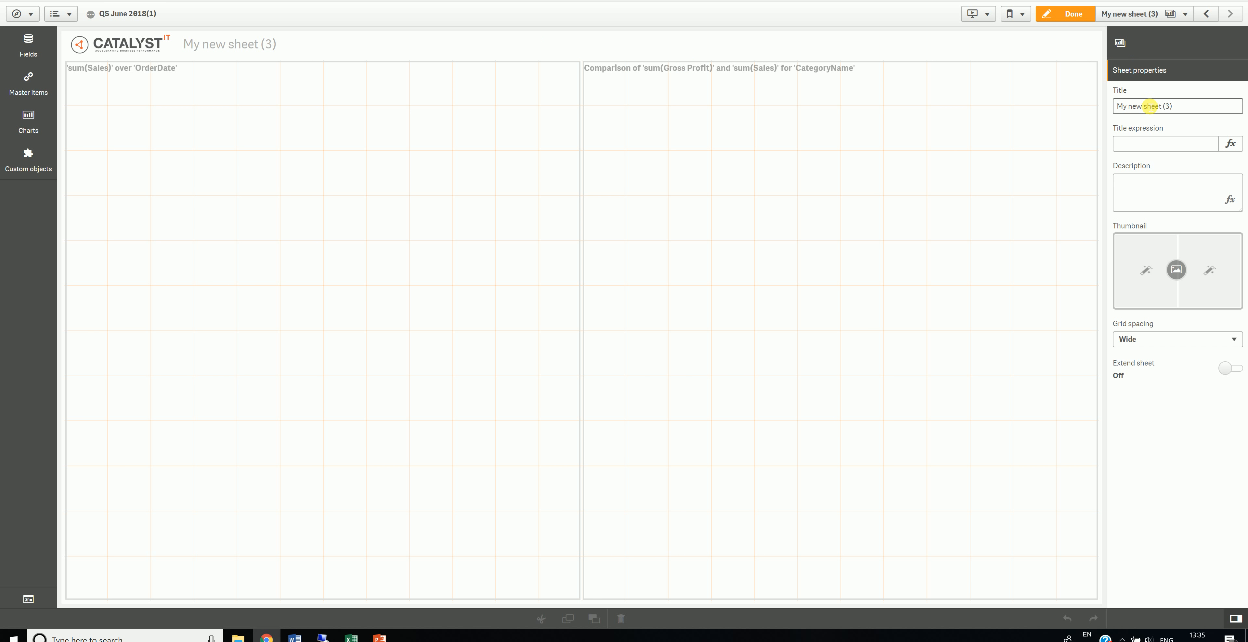
click(1230, 369)
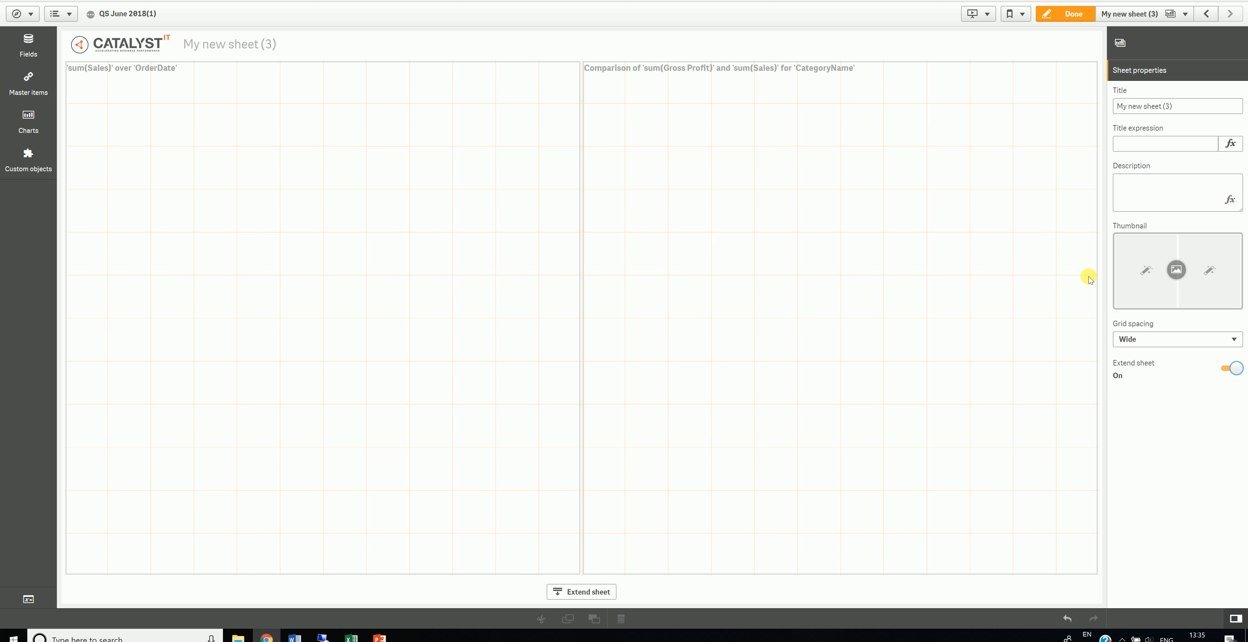
click(583, 592)
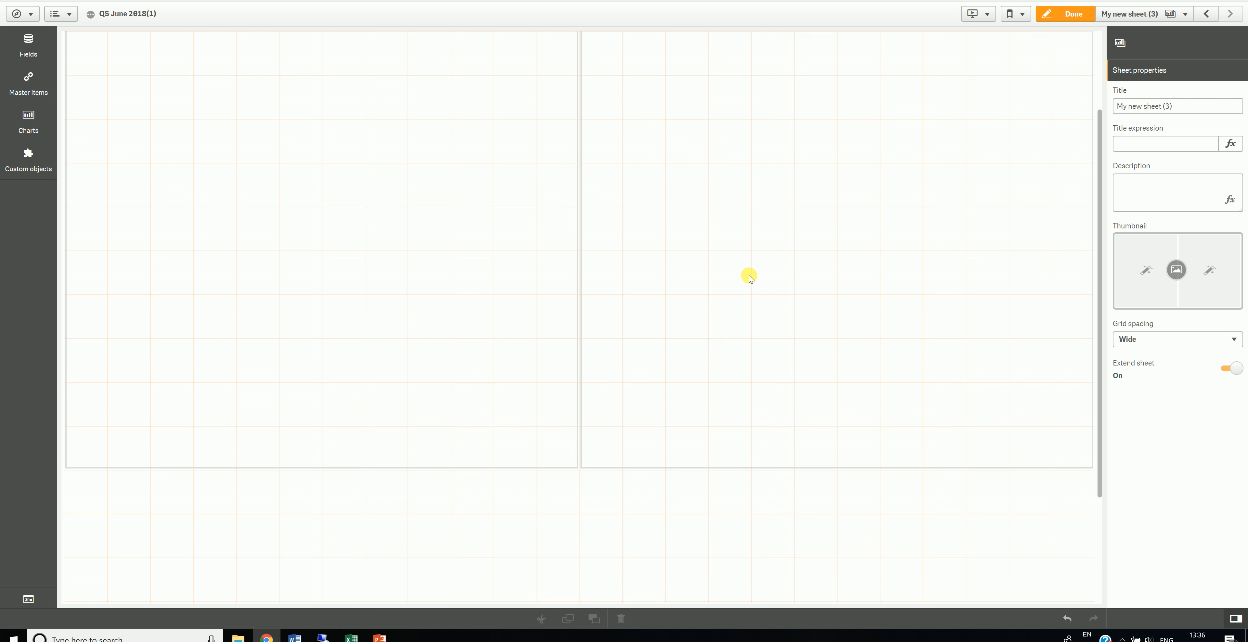
scroll(749, 276, down, 5)
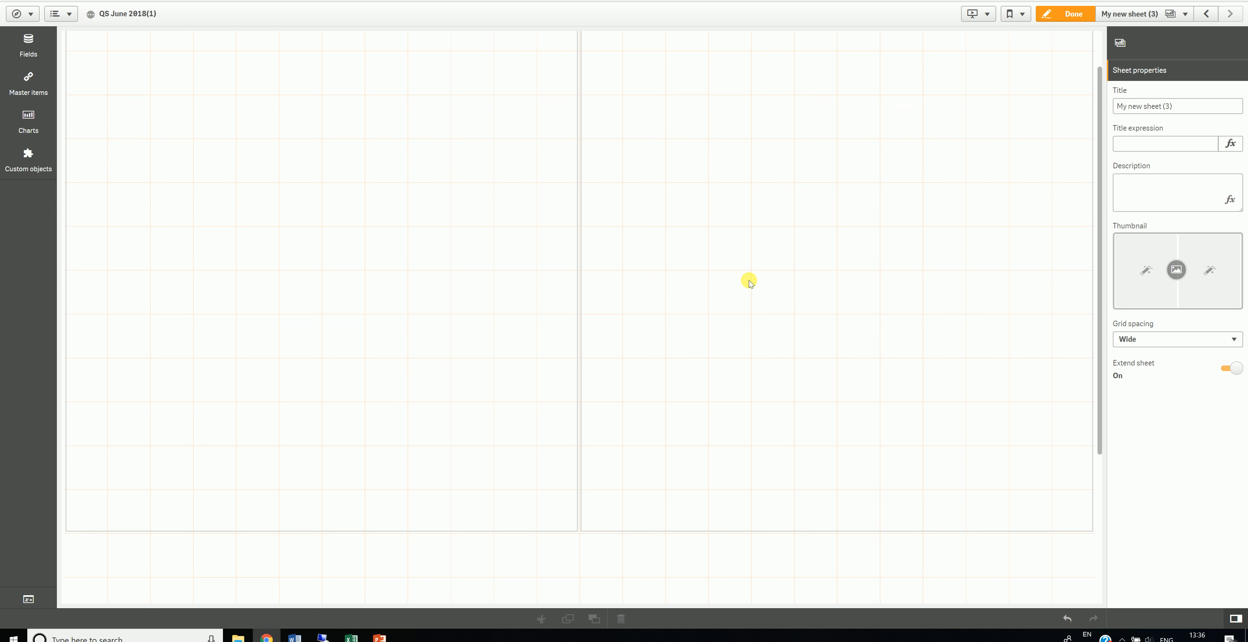
scroll(749, 281, up, 5)
scroll(749, 280, down, 5)
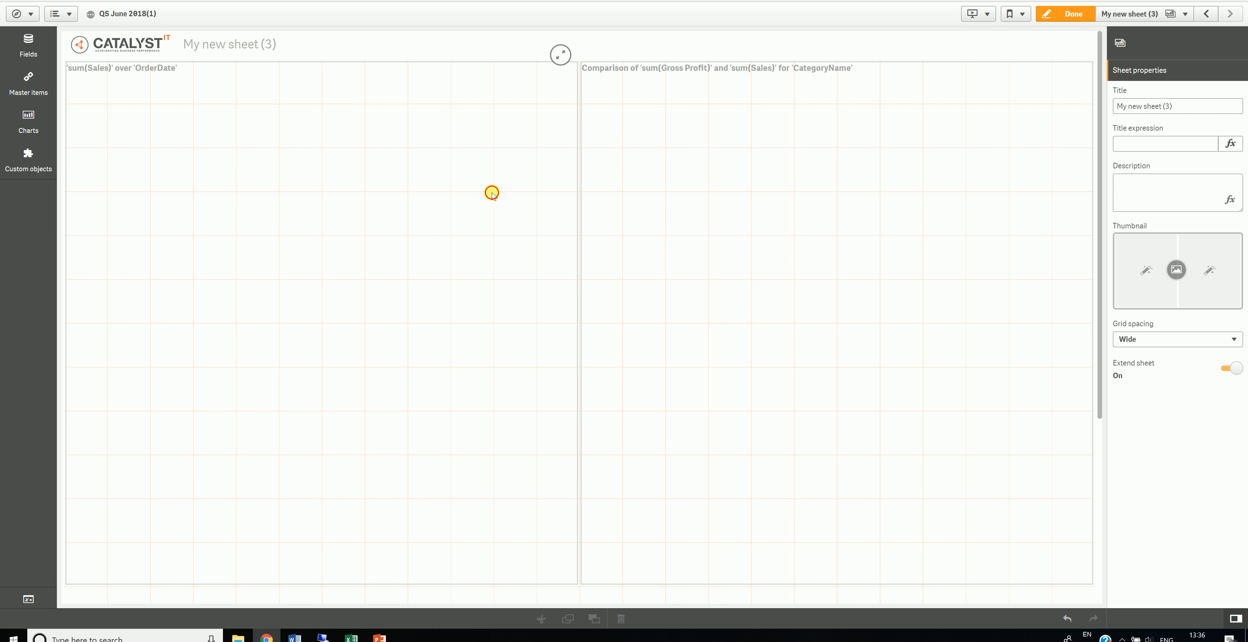
- Open the Sales measure of the OrderDate line chart in the expression editor and clear its expression
click(460, 156)
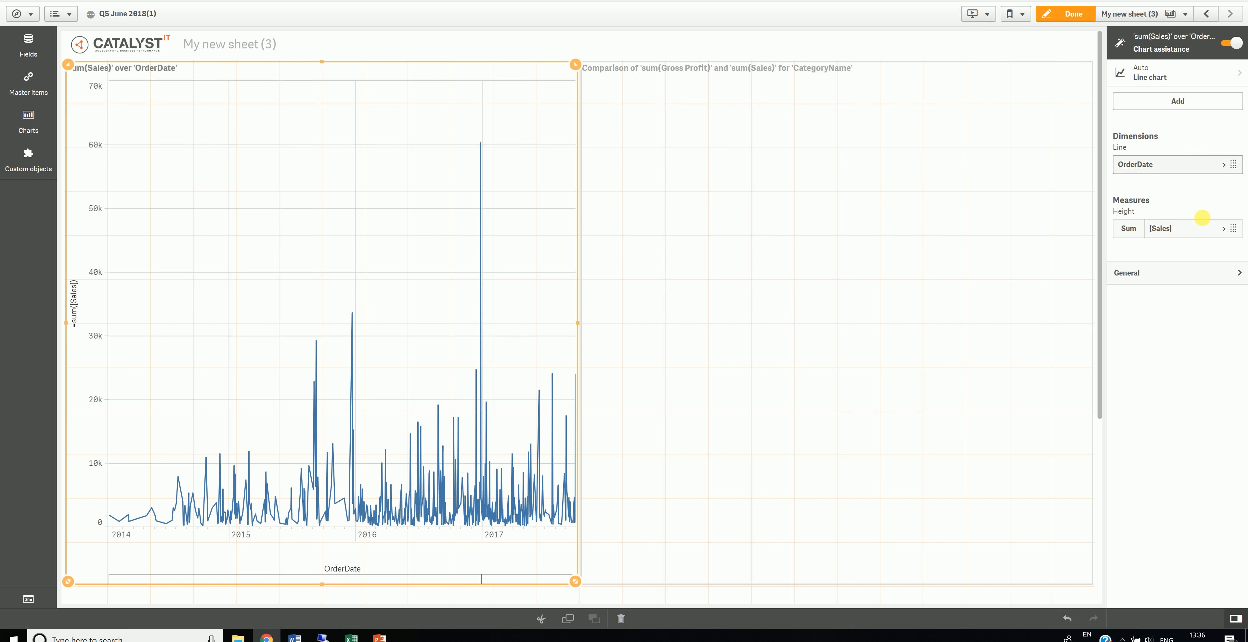
click(1222, 228)
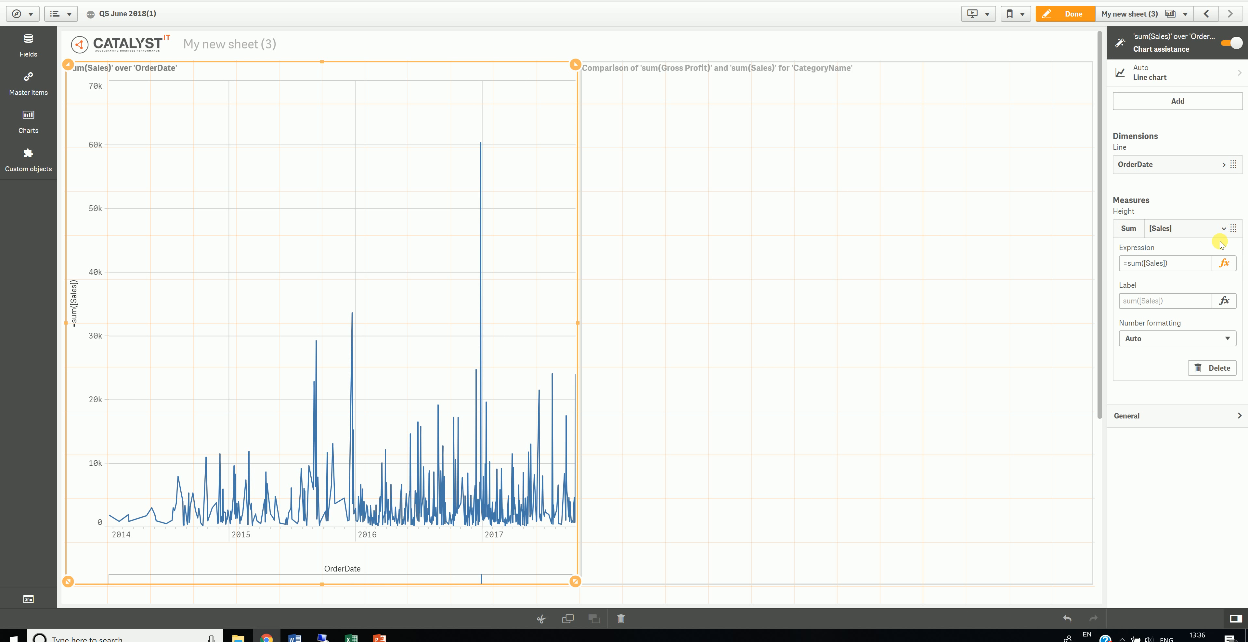
click(1224, 263)
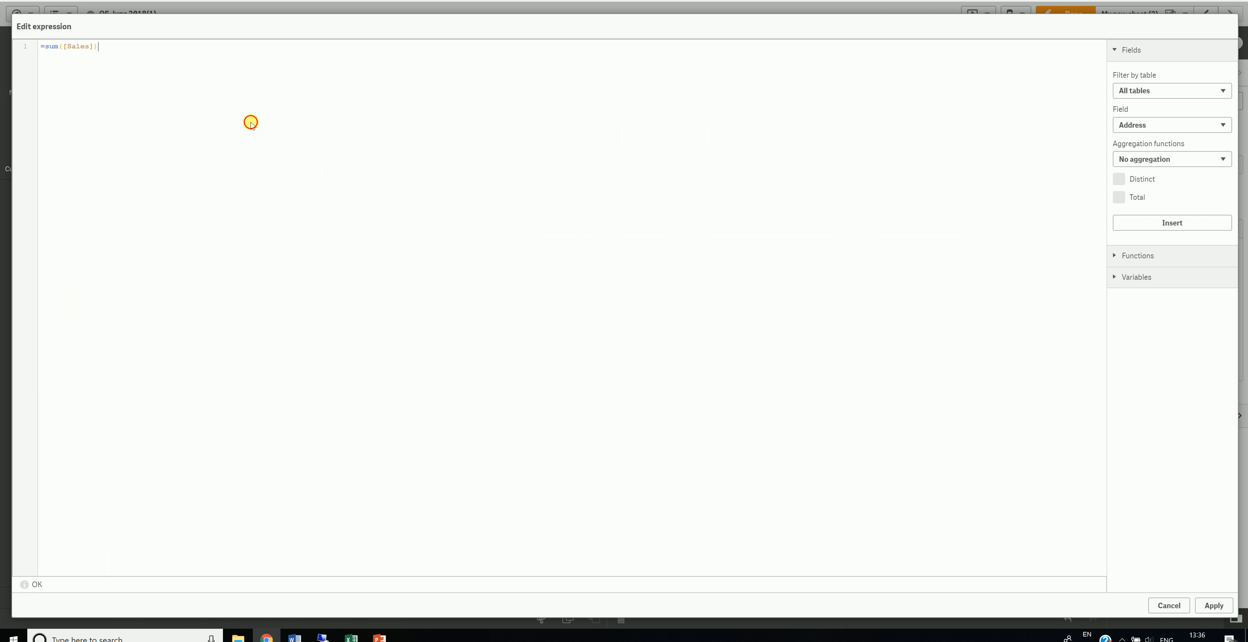
key(ctrl+a)
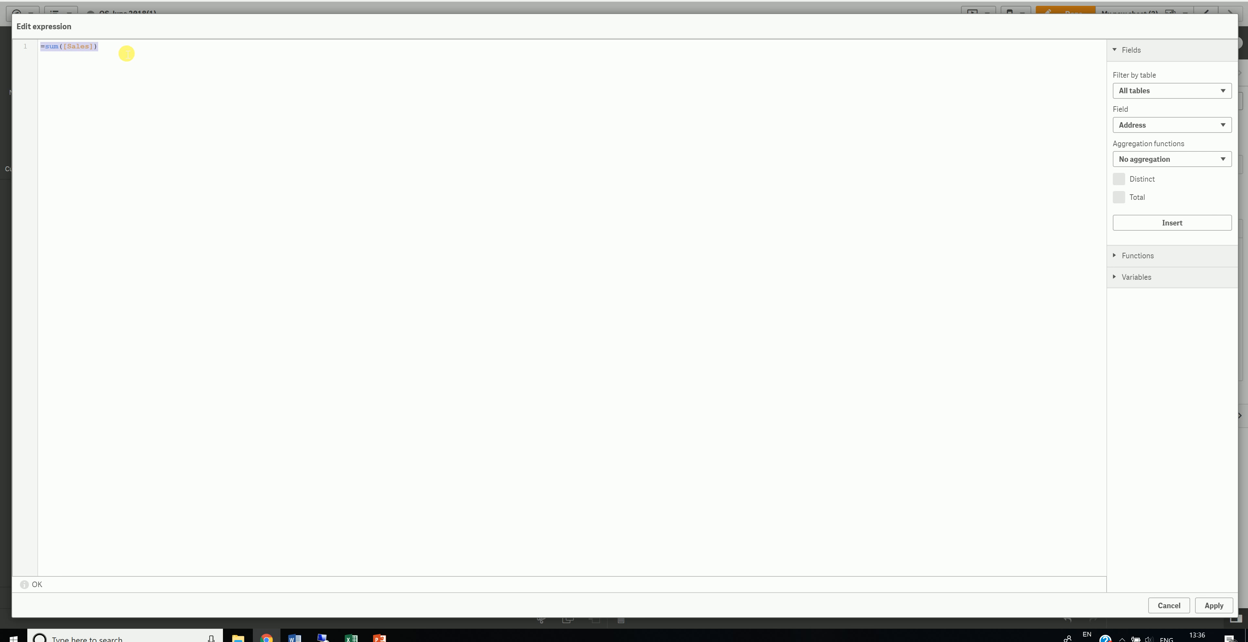
key(Delete)
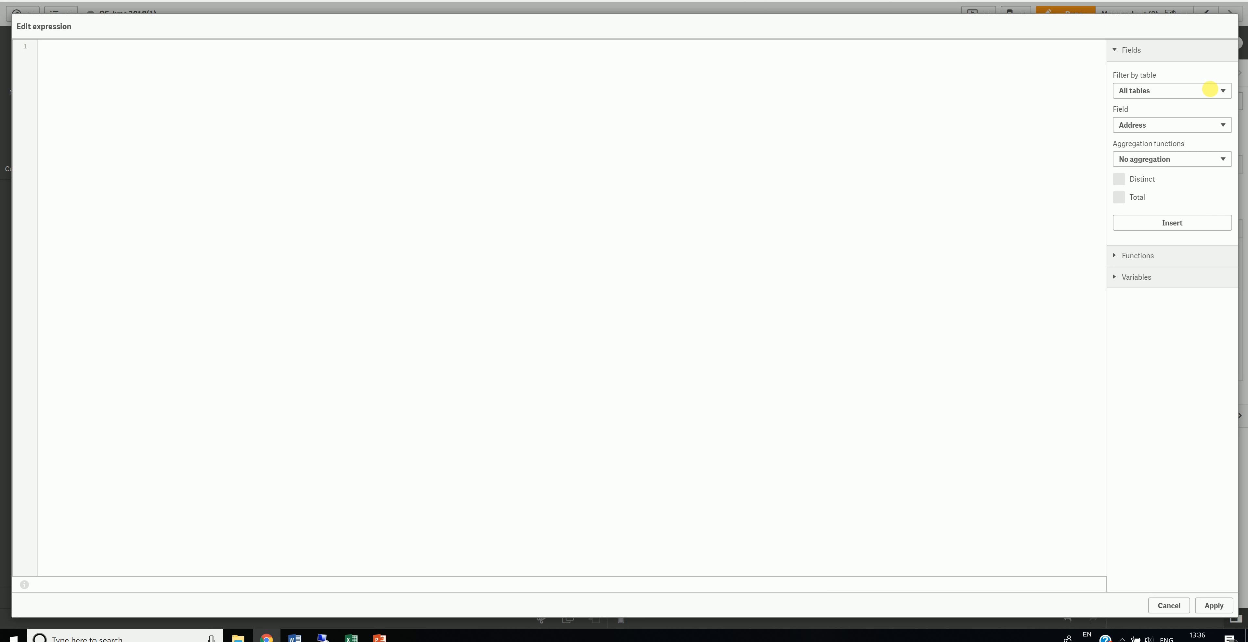
- Insert a Sum aggregation of the Sales field from the Sales Data table into the empty expression
click(1166, 91)
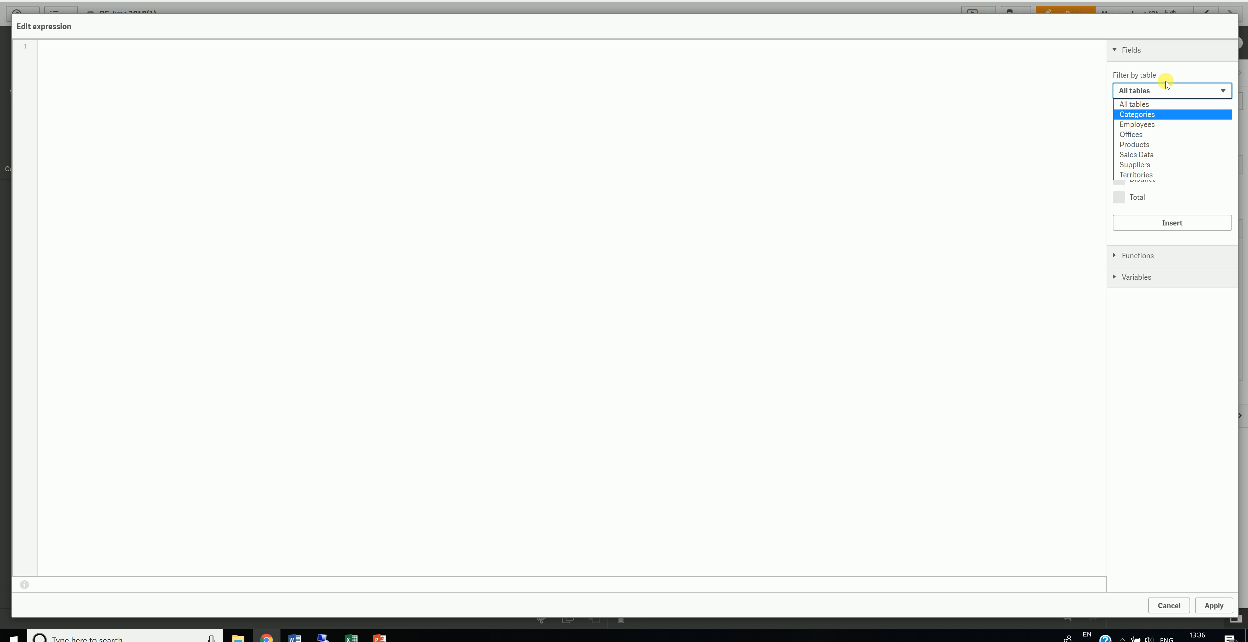
click(1146, 154)
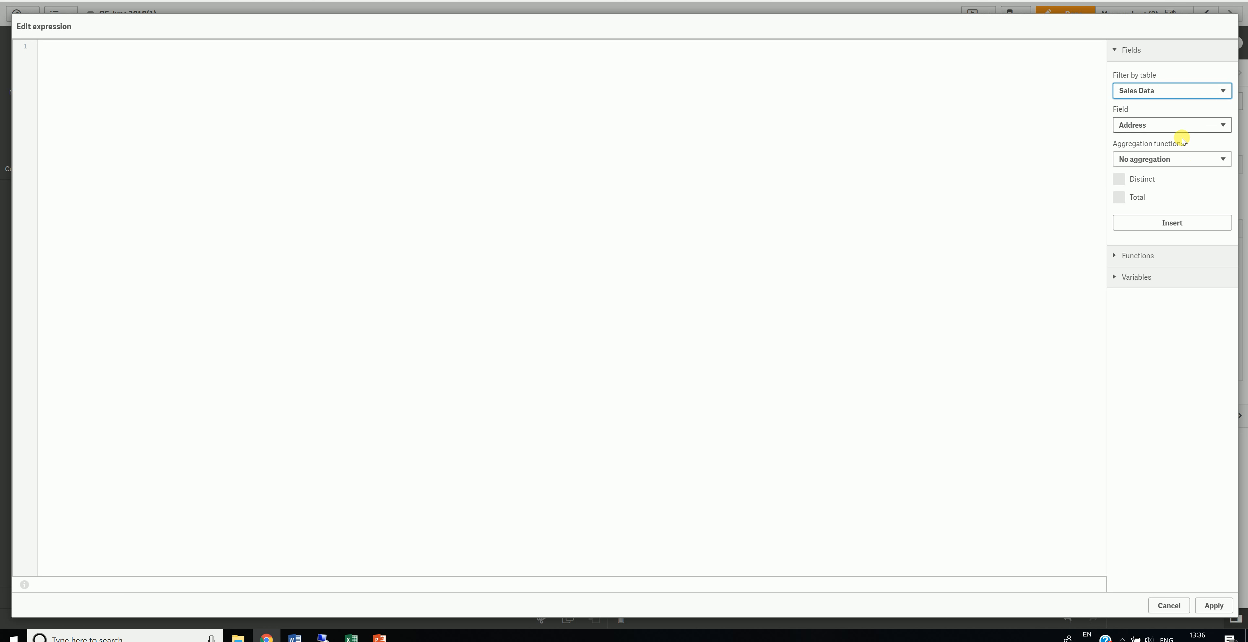
click(1175, 124)
scroll(1152, 212, down, 10)
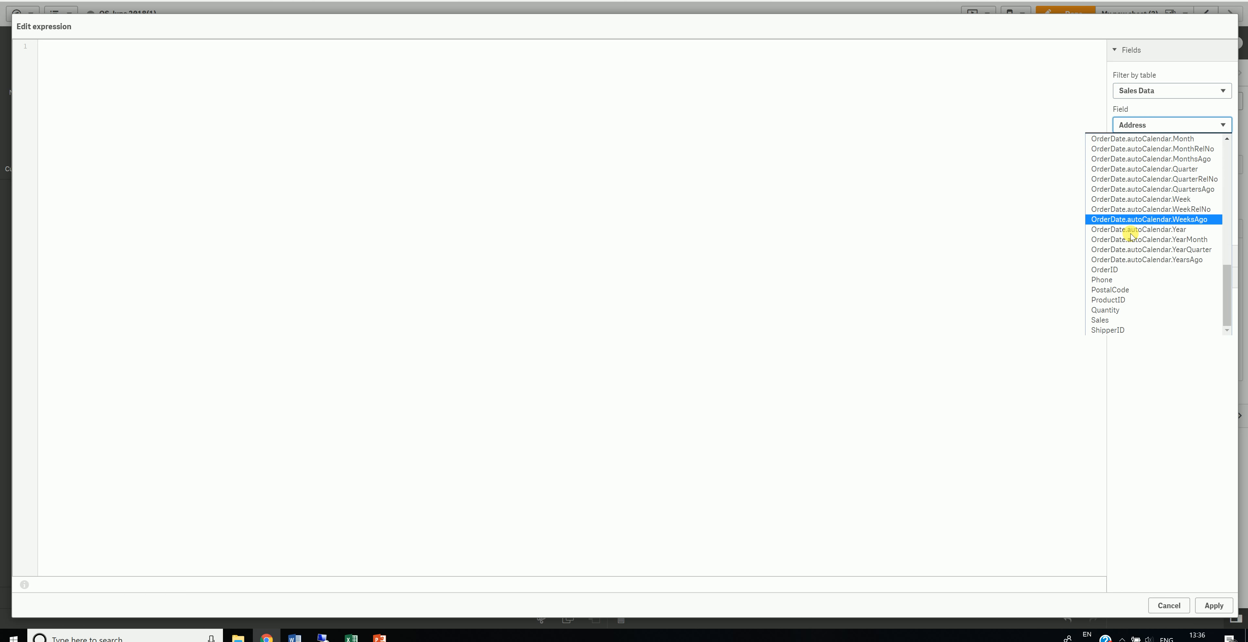
click(1125, 320)
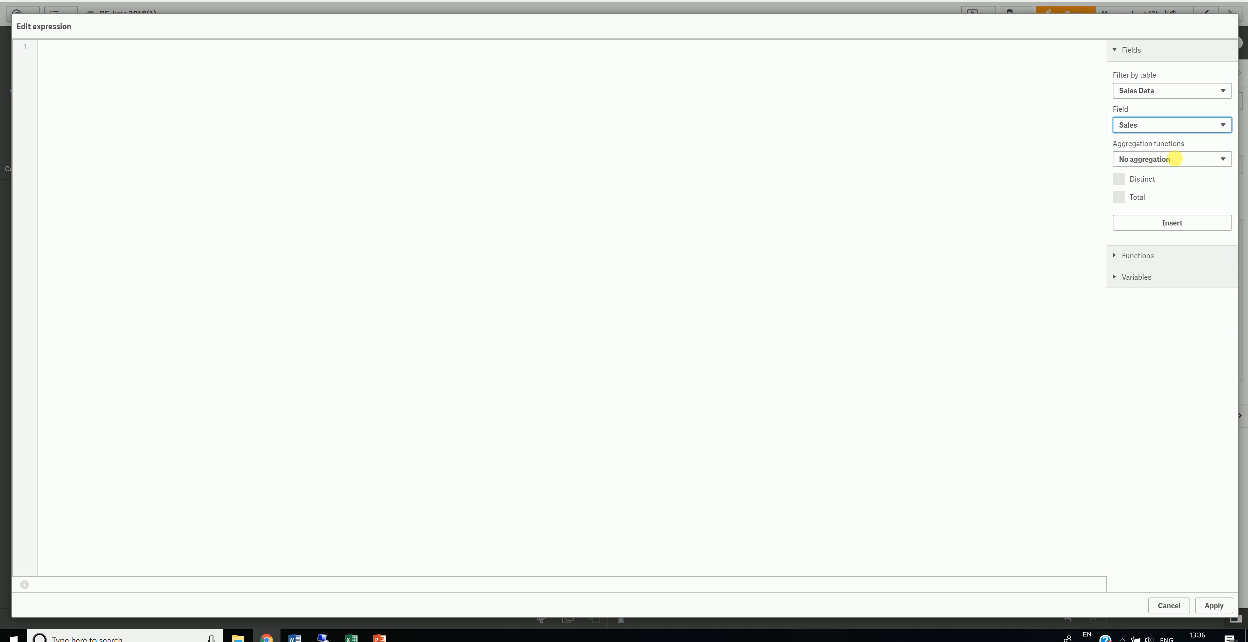
click(1175, 160)
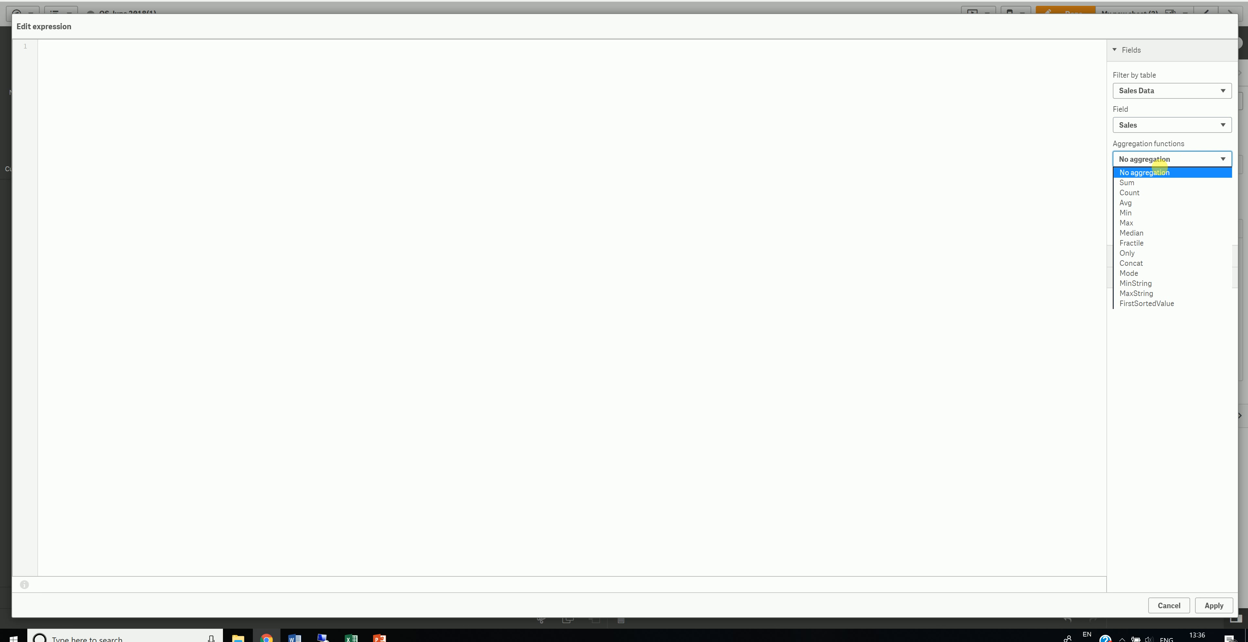
click(1154, 182)
click(1176, 223)
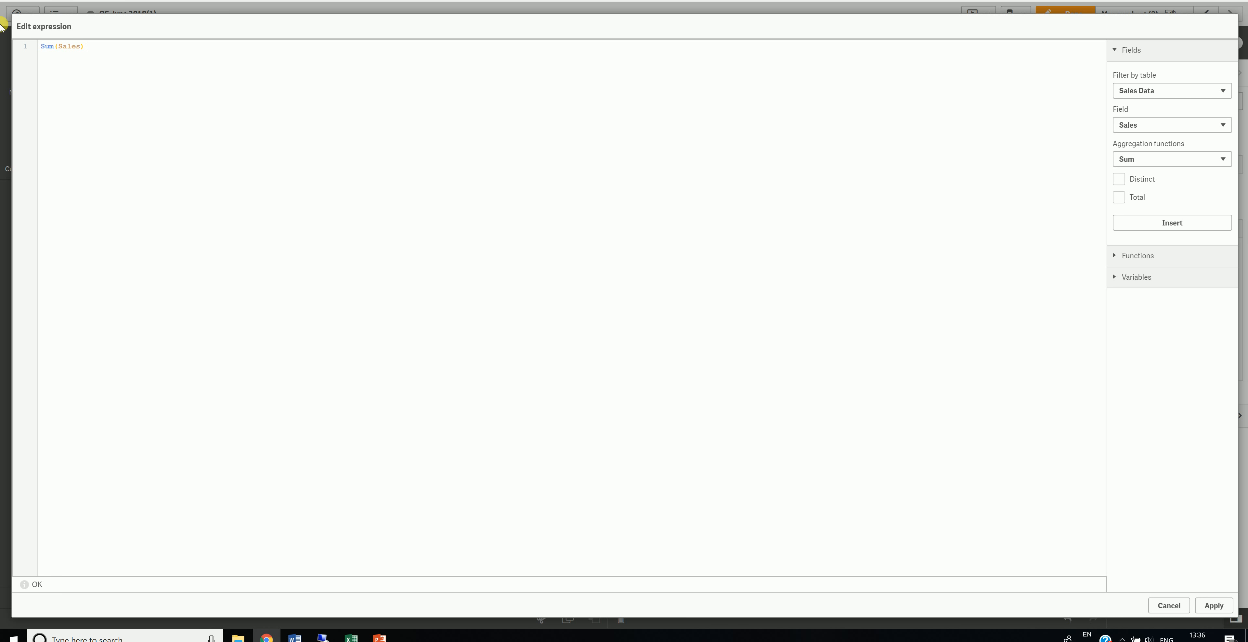
- Replace the expression with a distinct Sum of the Sales field
key(ctrl+a)
key(Delete)
click(1120, 179)
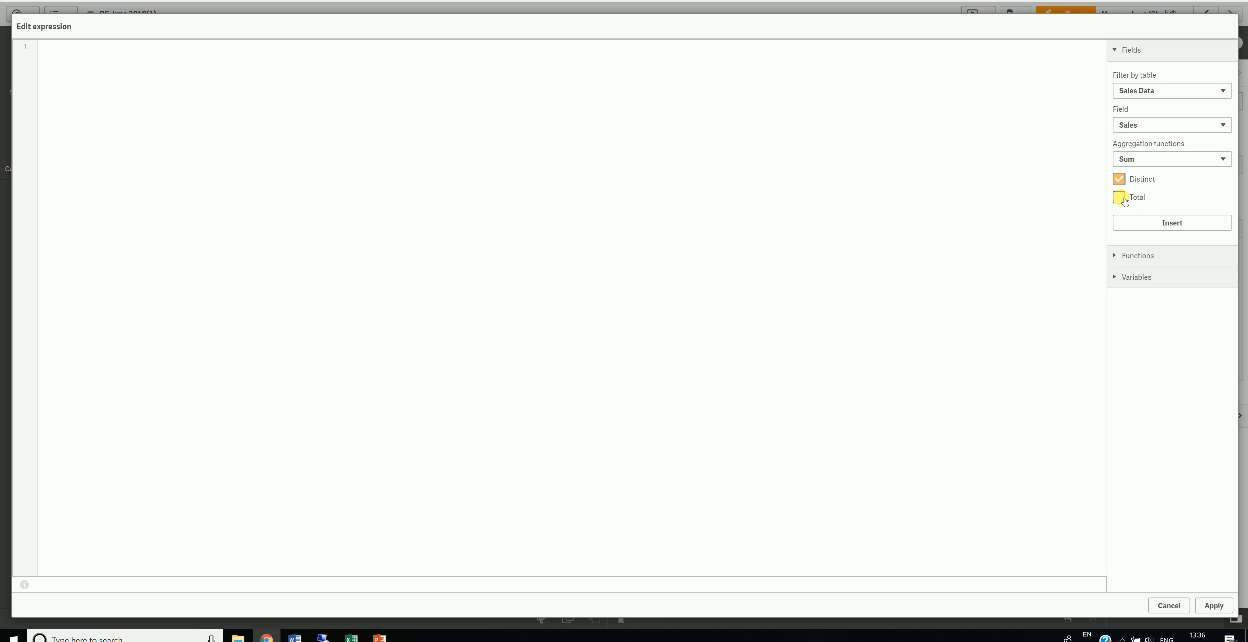
click(1157, 224)
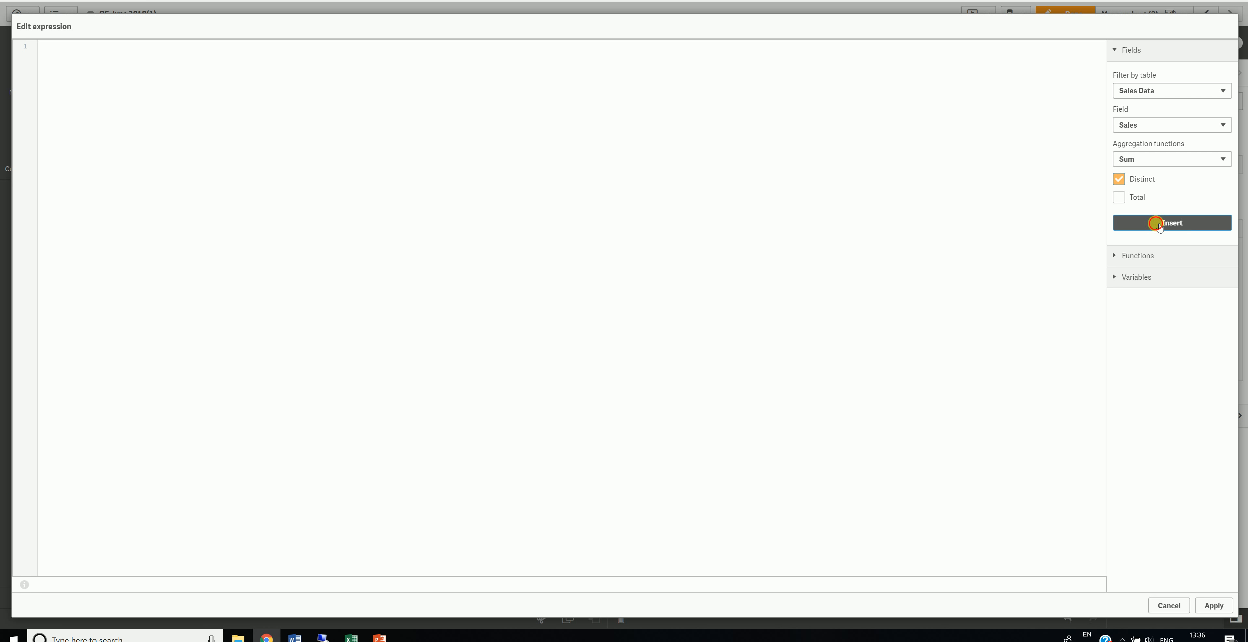
- Examine the available function categories and show the syntax of the IsNull function under Null functions
click(1126, 252)
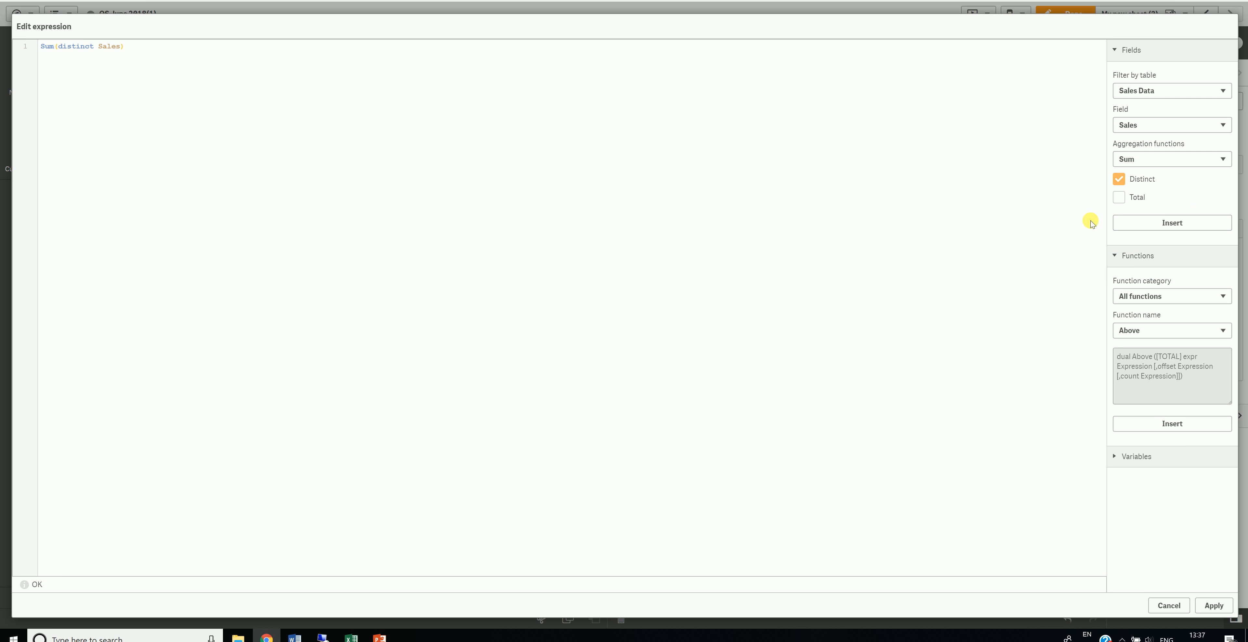
click(1176, 296)
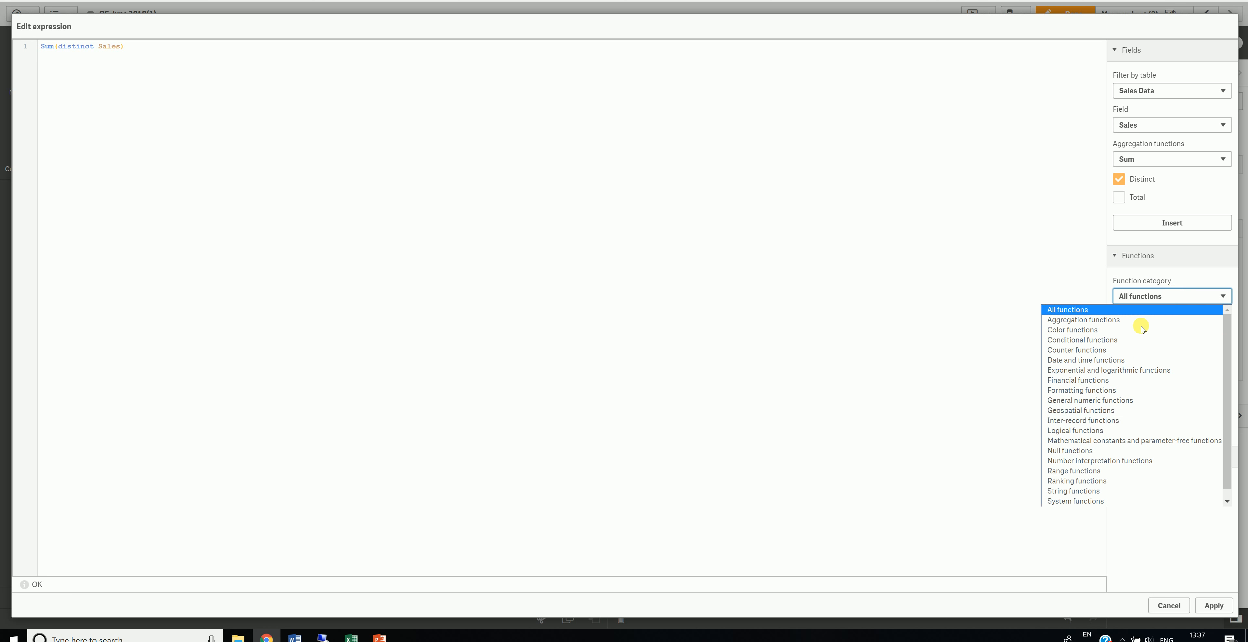
scroll(1110, 416, down, 1)
click(1107, 439)
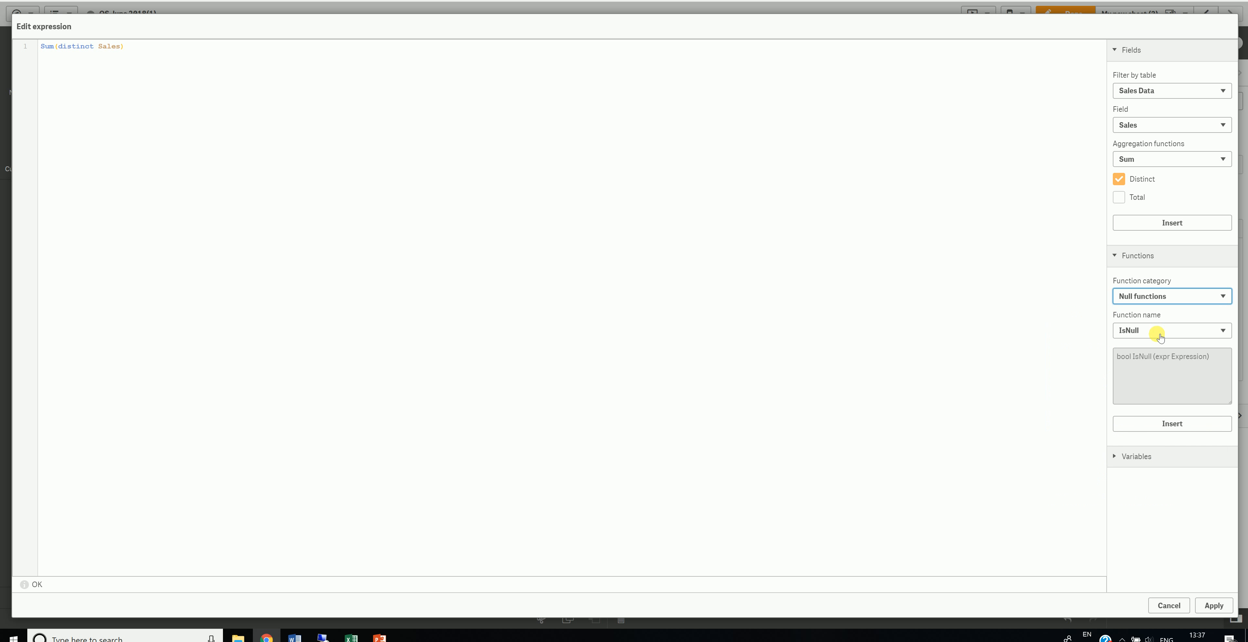
drag(1210, 359, 1118, 366)
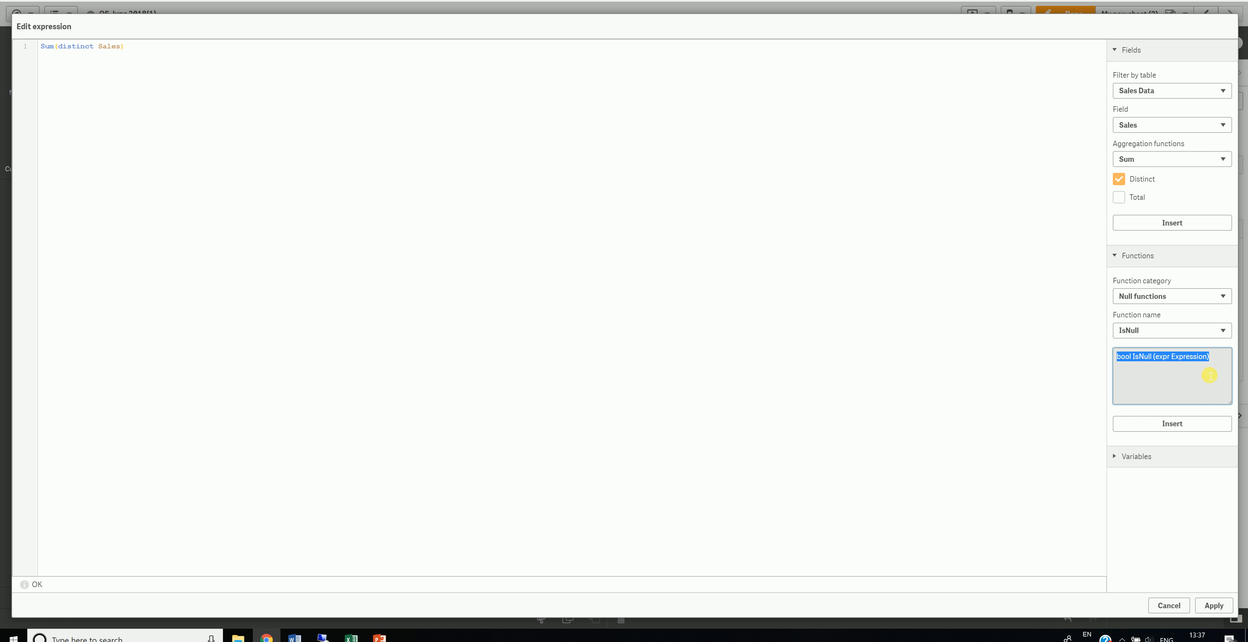
- Look through the app's variables, including index, and close the expression editor without applying the edits
click(1122, 460)
scroll(1176, 495, down, 3)
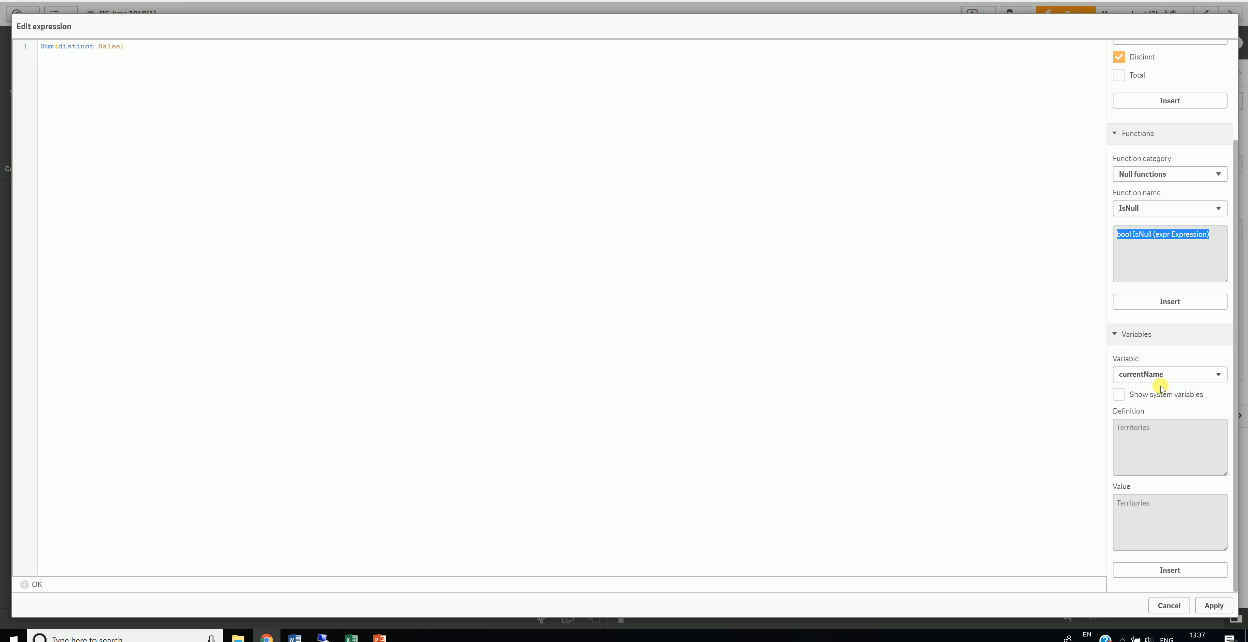
click(1175, 375)
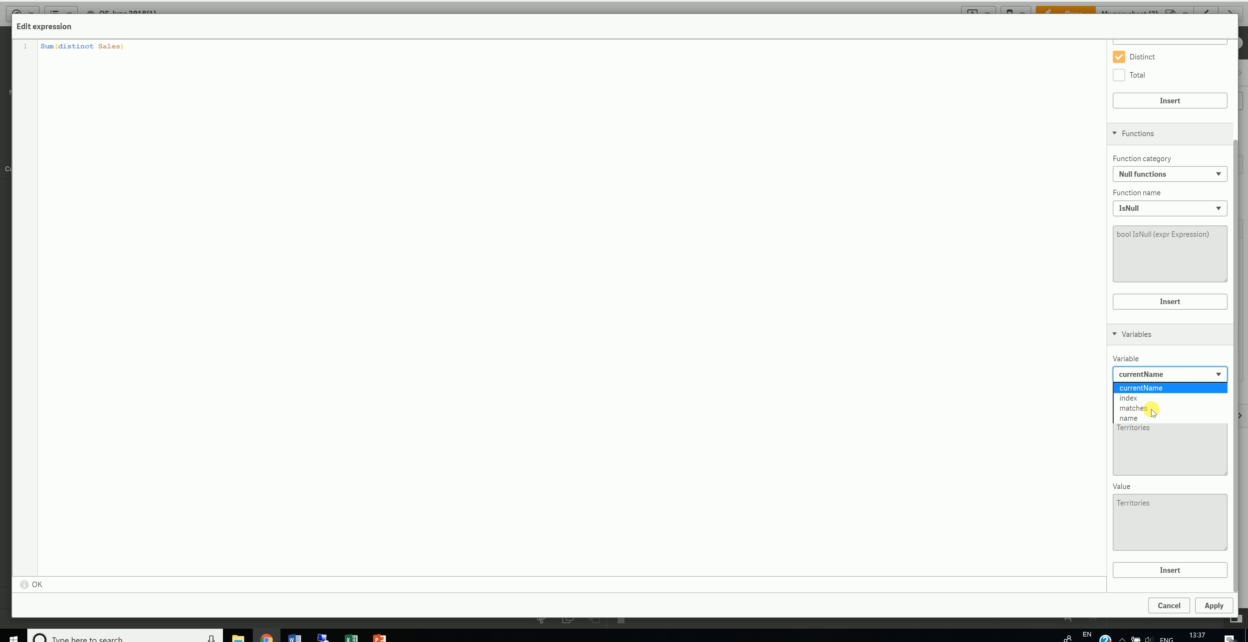
click(1150, 398)
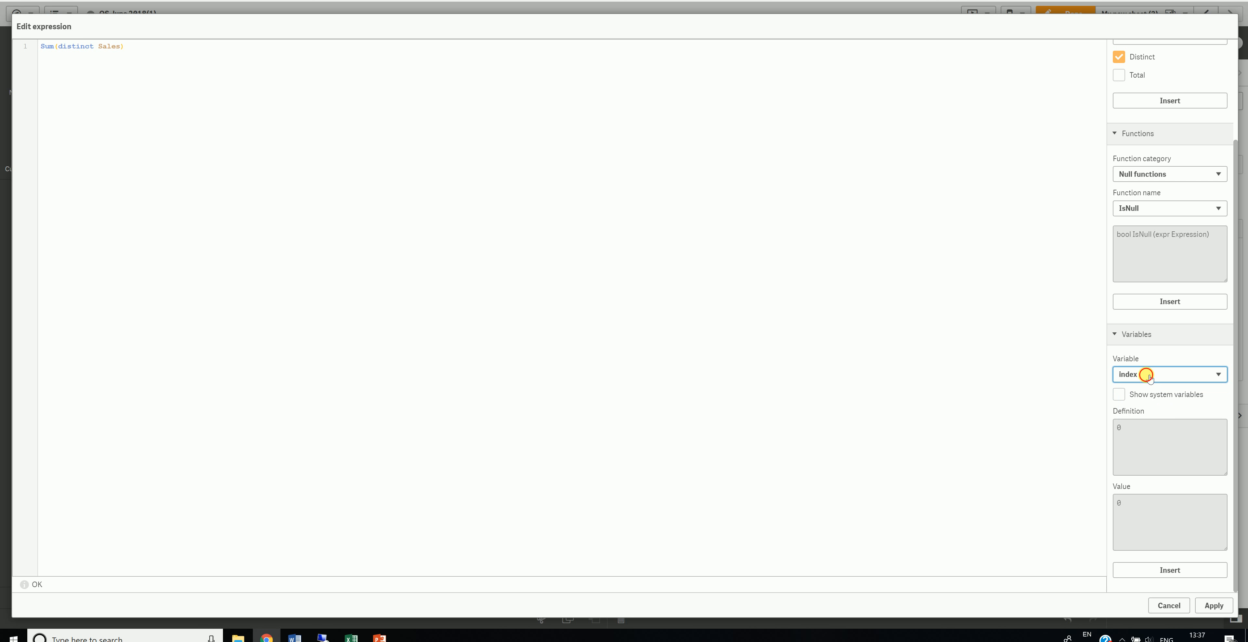
click(1149, 375)
click(1149, 411)
click(1156, 374)
click(1148, 412)
click(1169, 605)
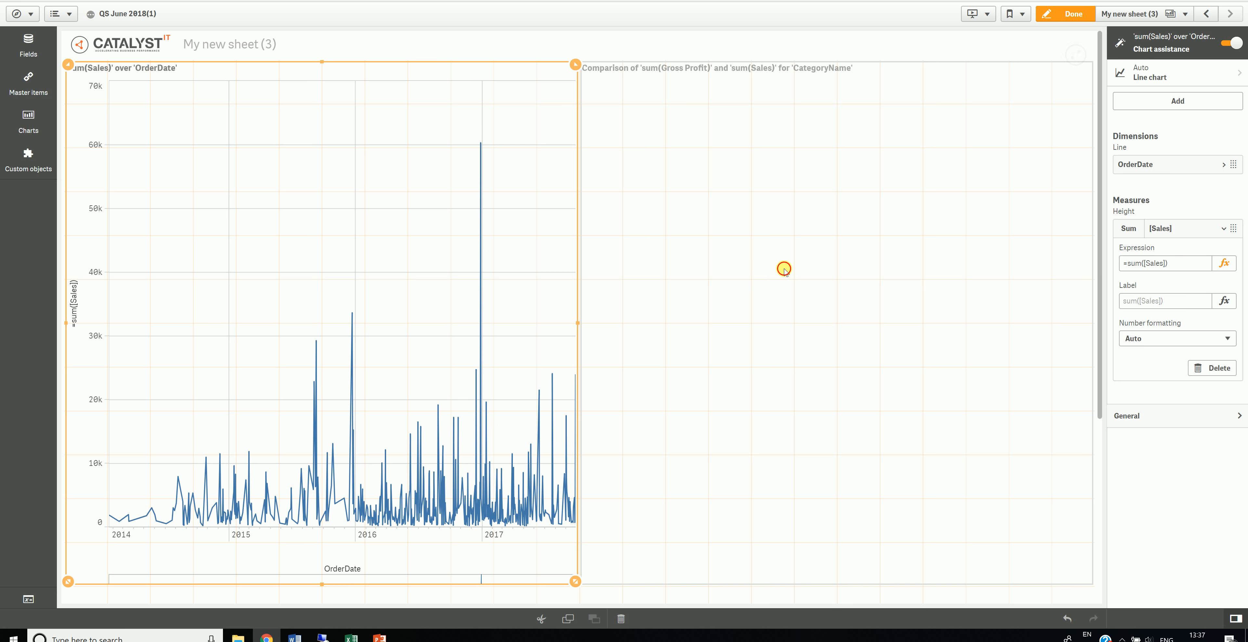
- Switch to the sheet named My new sheet and leave edit mode
click(749, 265)
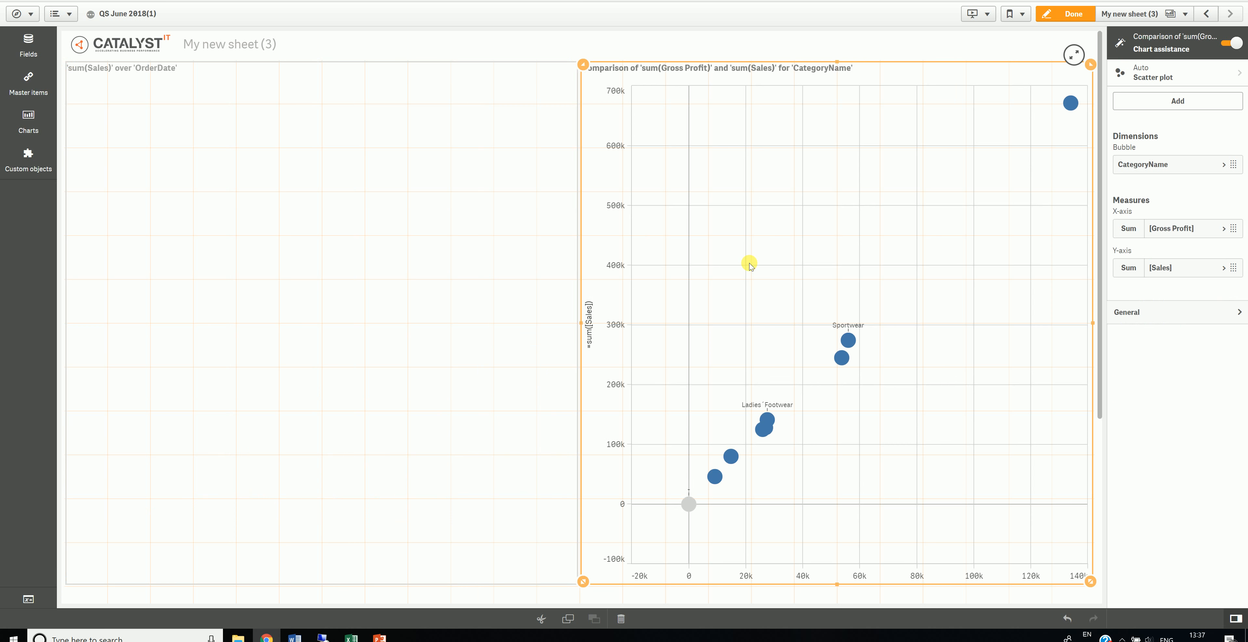
click(1136, 17)
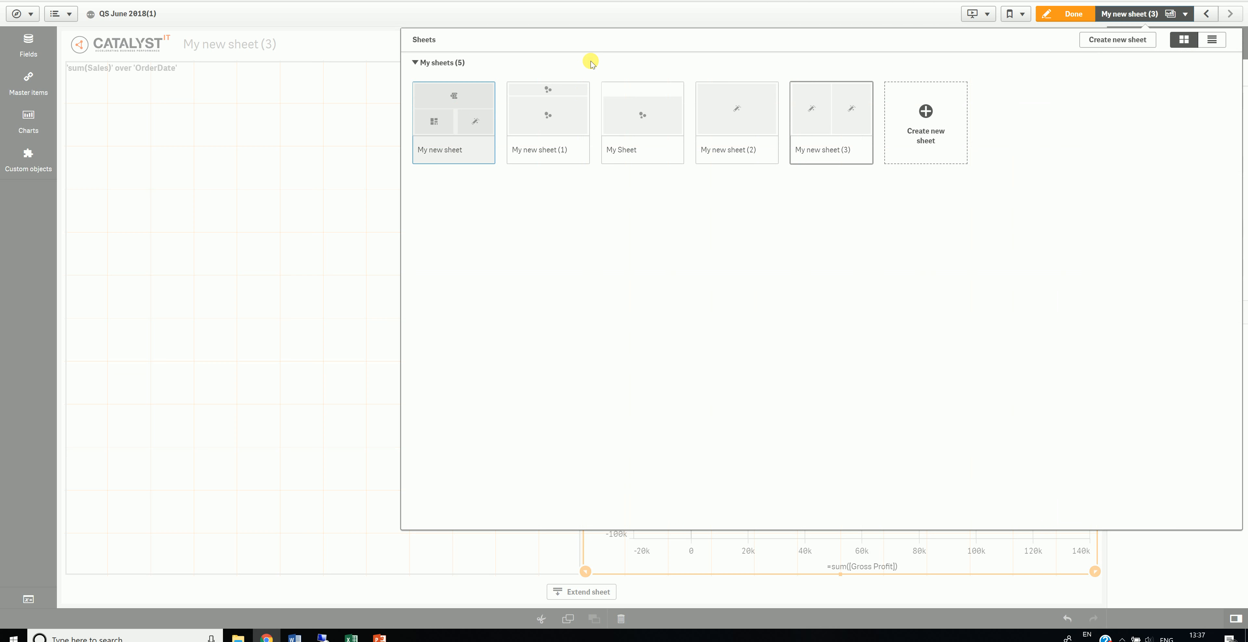
click(454, 122)
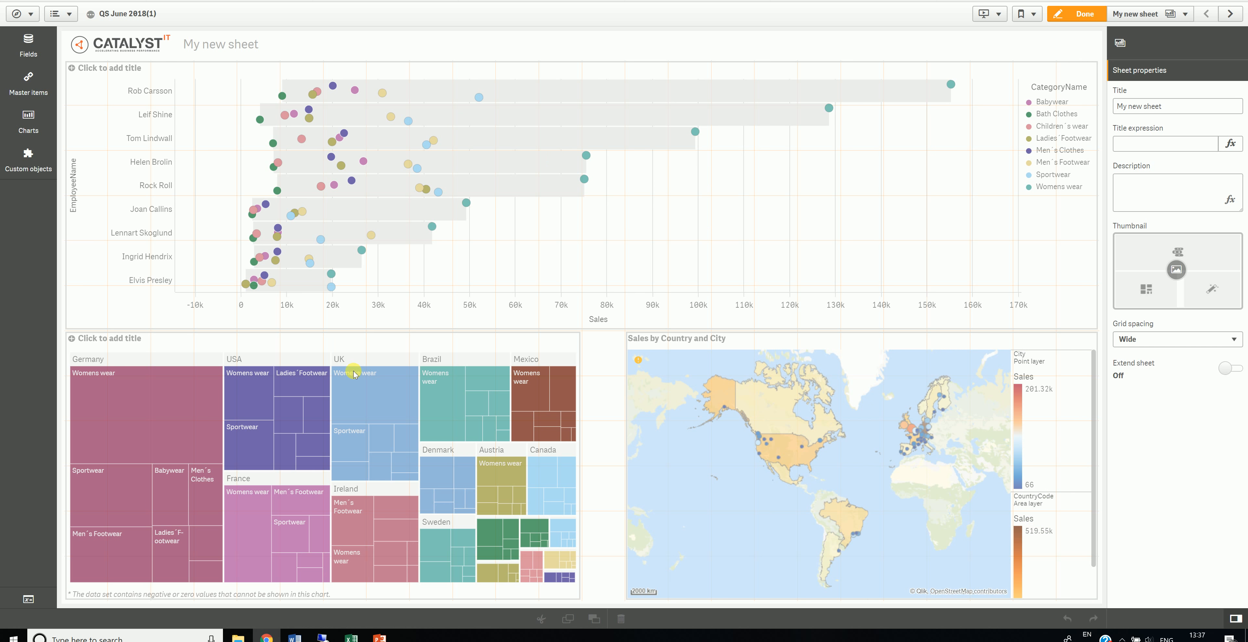
click(417, 417)
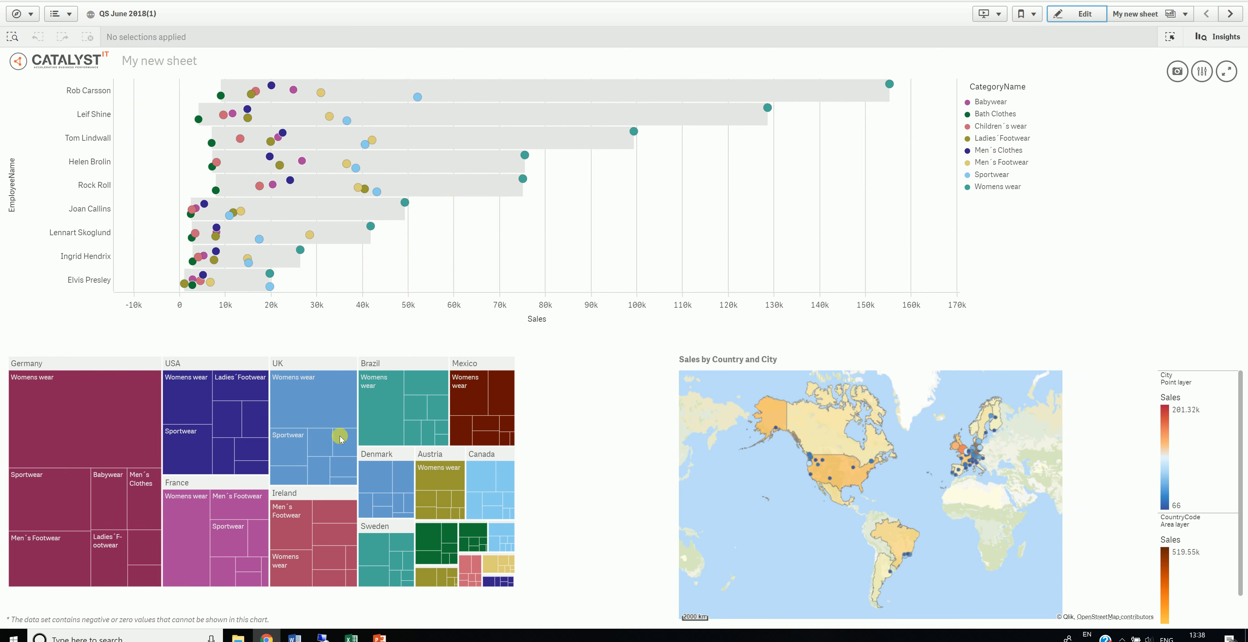
- Show the data behind the treemap as a table, look through its rows and return to the chart view
right_click(307, 451)
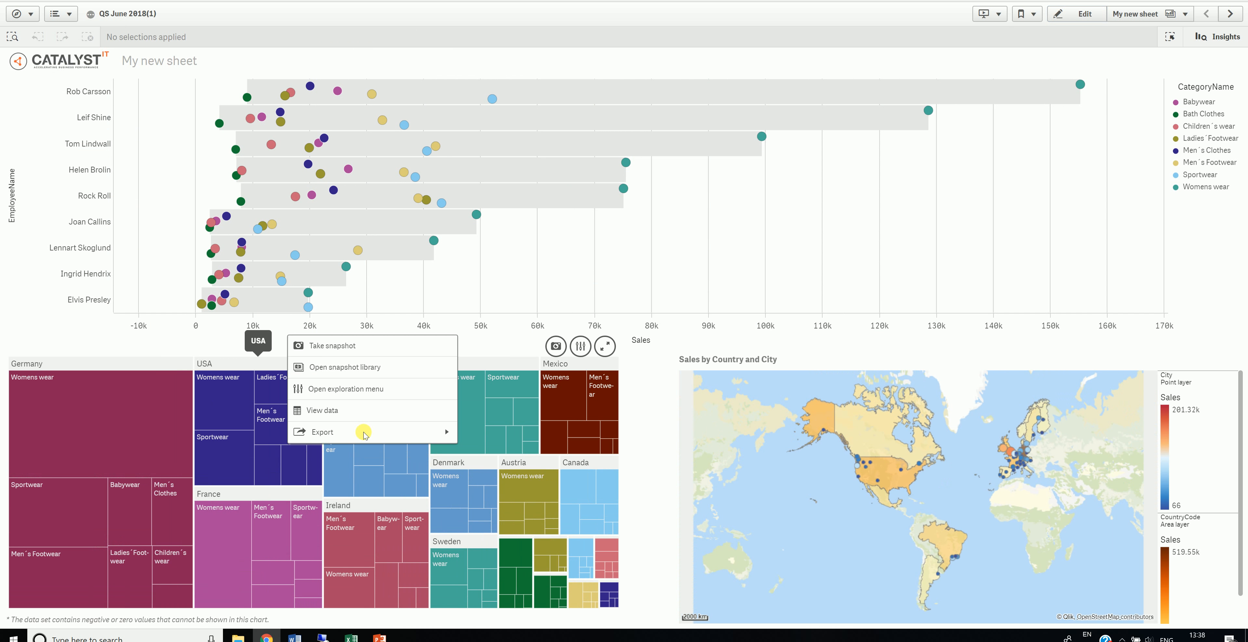
click(414, 460)
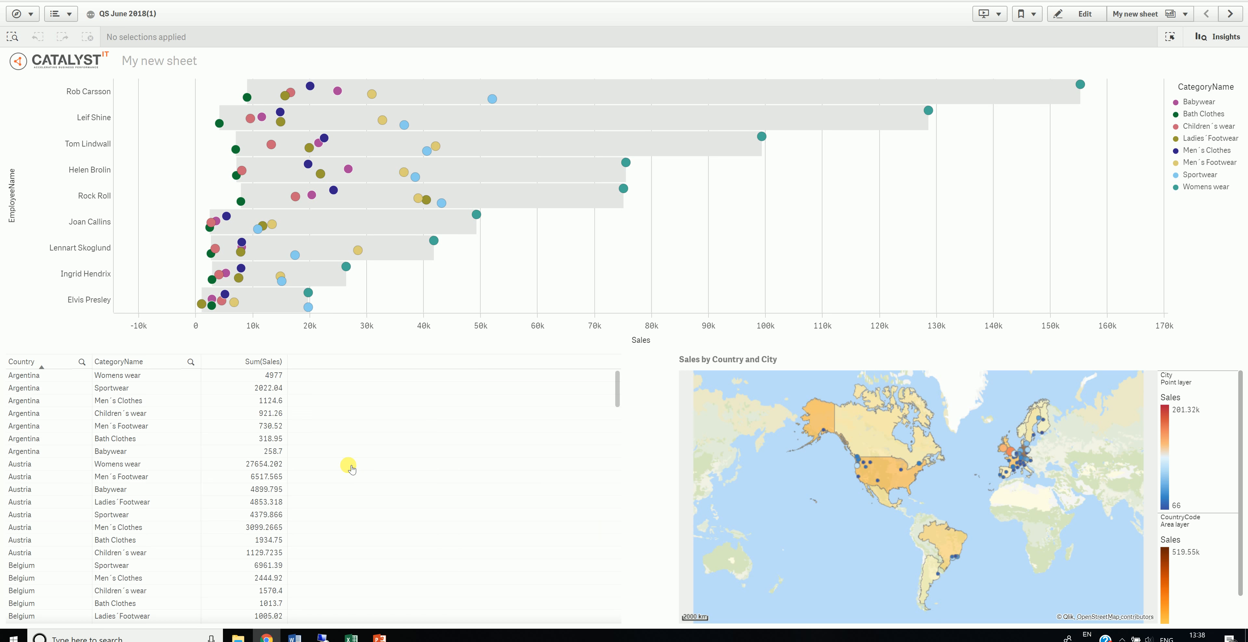
scroll(281, 452, down, 15)
scroll(280, 464, up, 15)
right_click(278, 439)
click(321, 421)
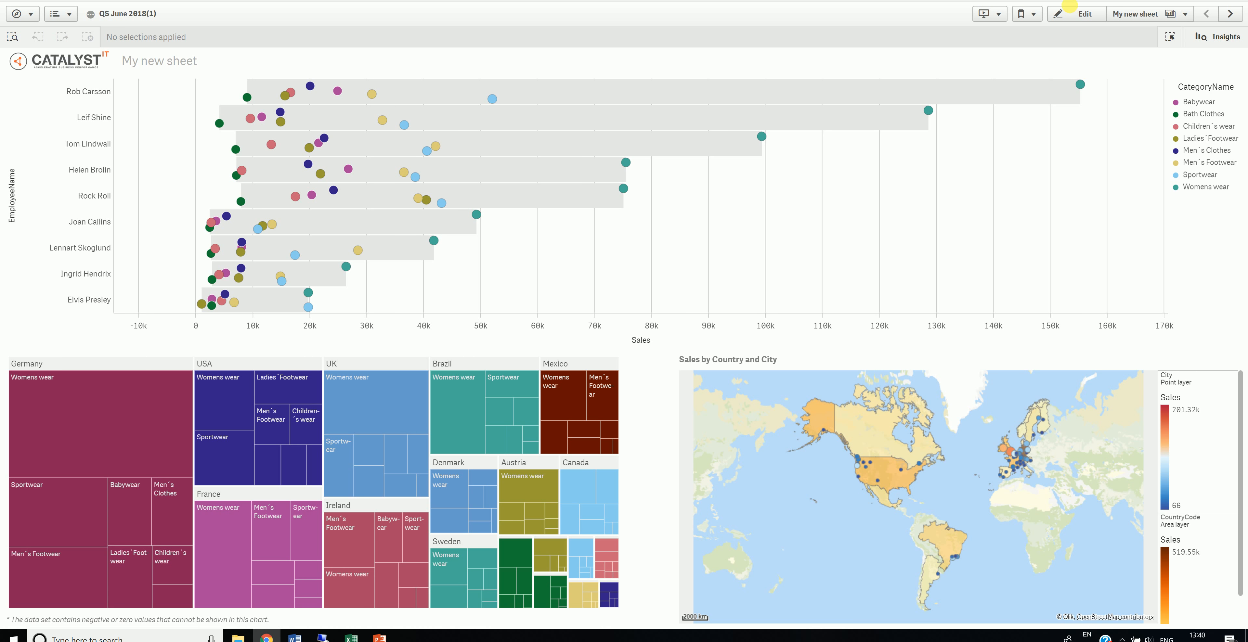
- Put the sheet into edit mode and add a line layer to the Sales by Country and City map
click(1066, 15)
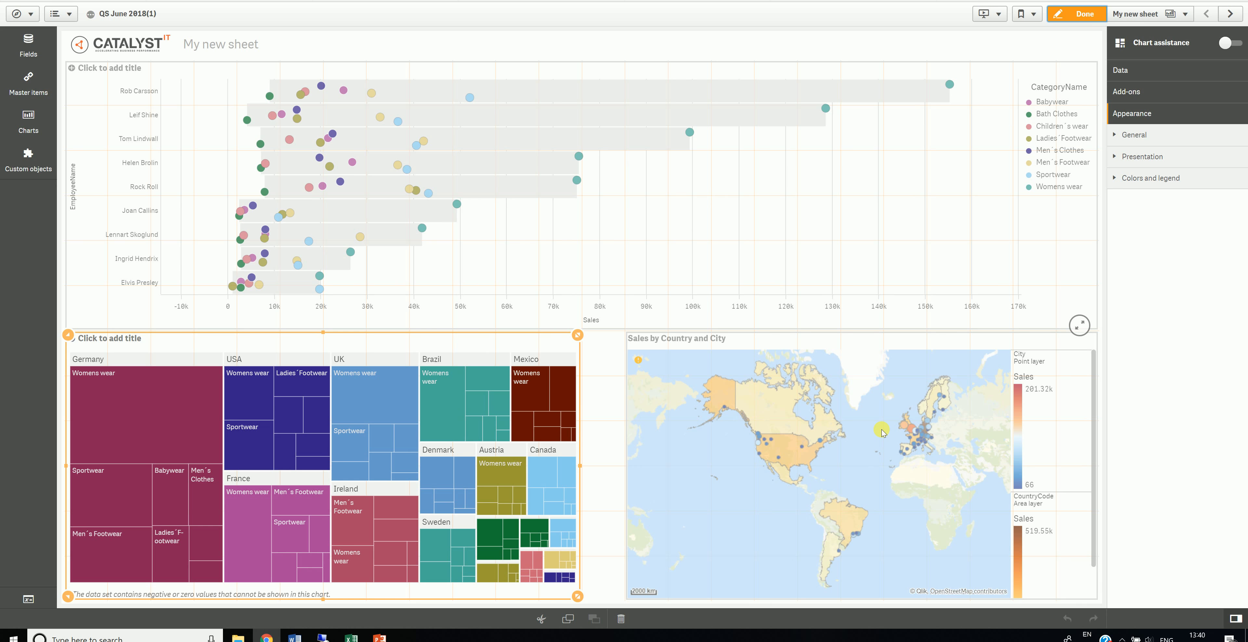
click(929, 403)
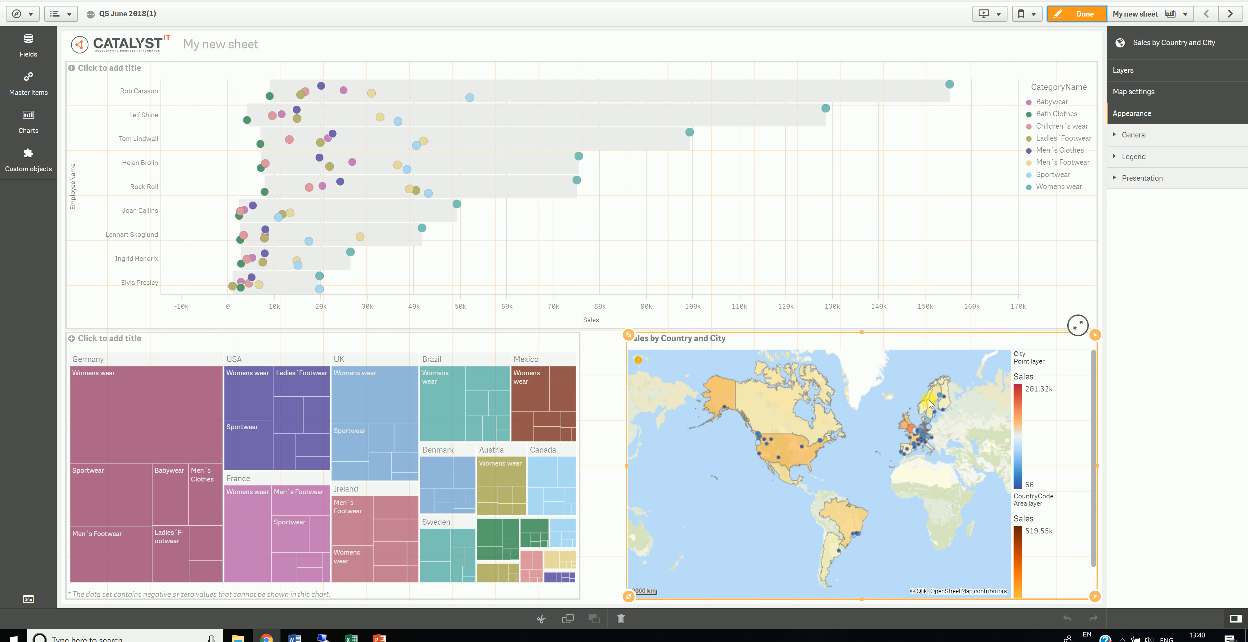
click(1134, 71)
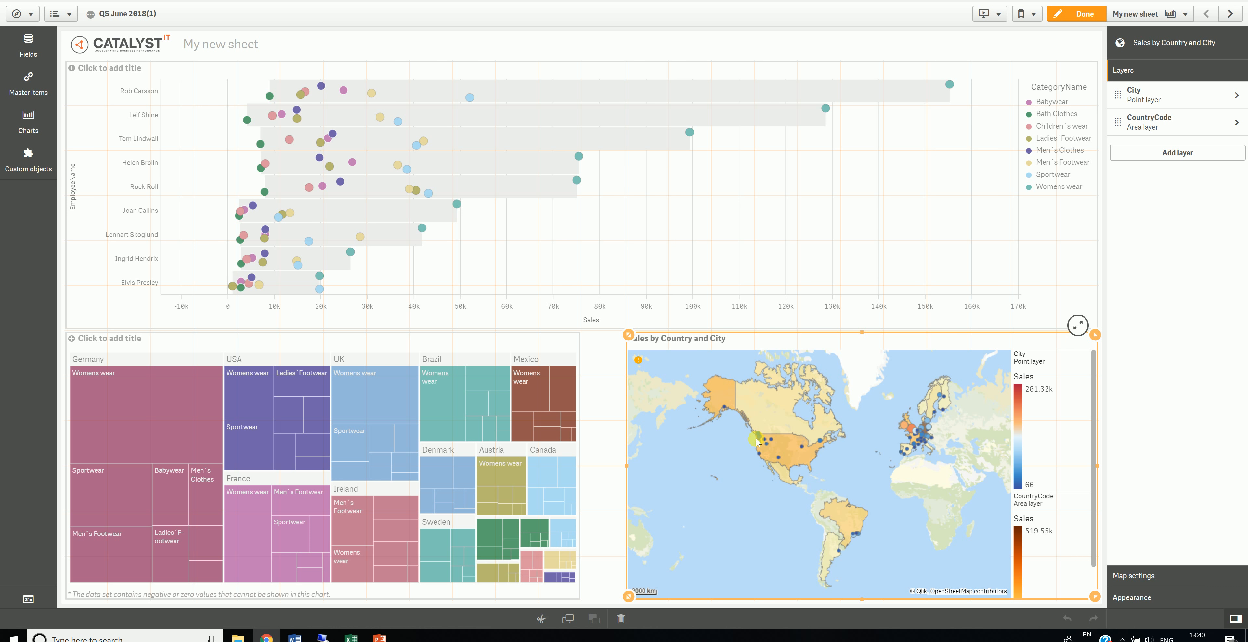
click(1172, 153)
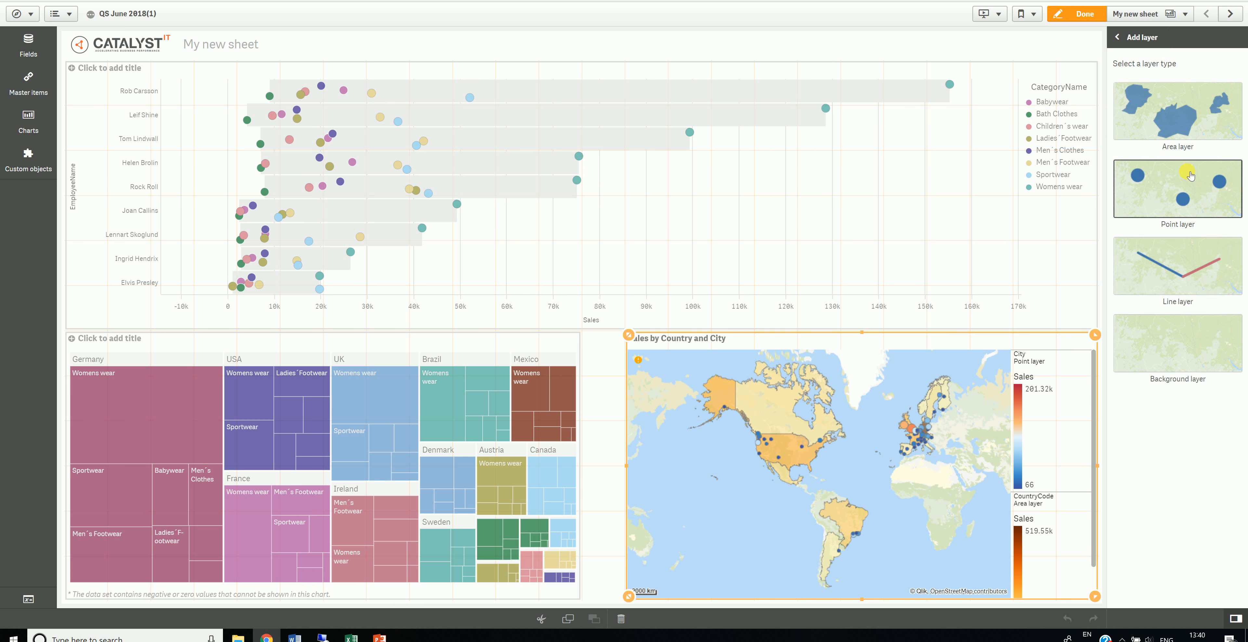
click(1182, 285)
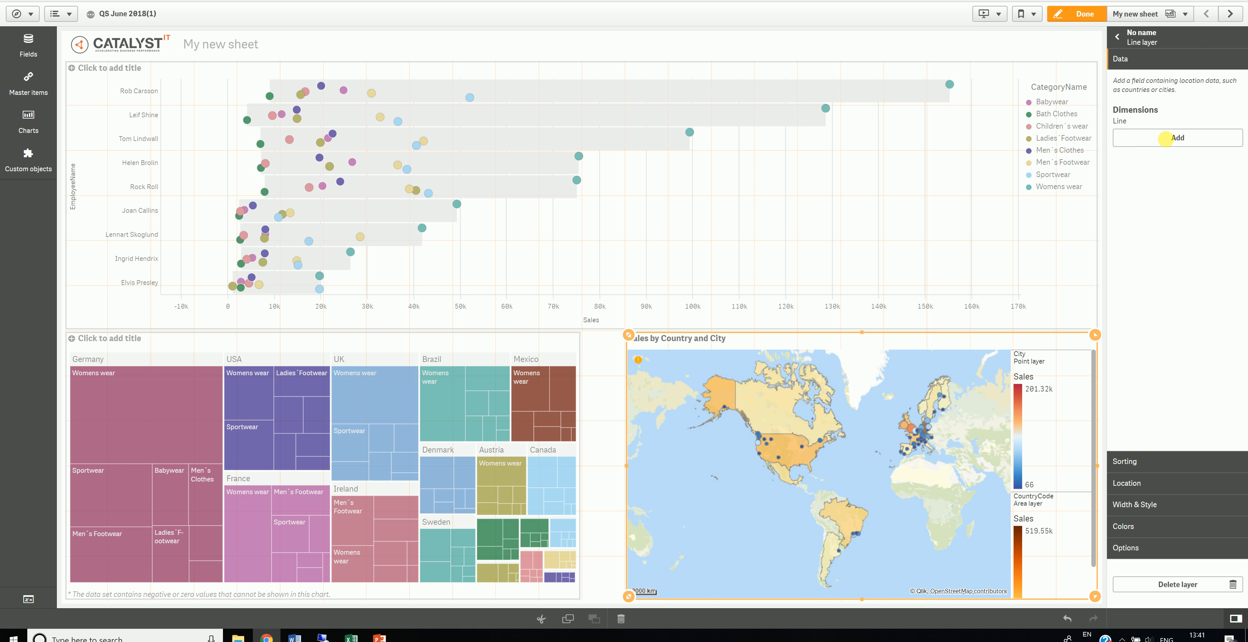
- Add the City field as the dimension of the new line layer
click(1175, 140)
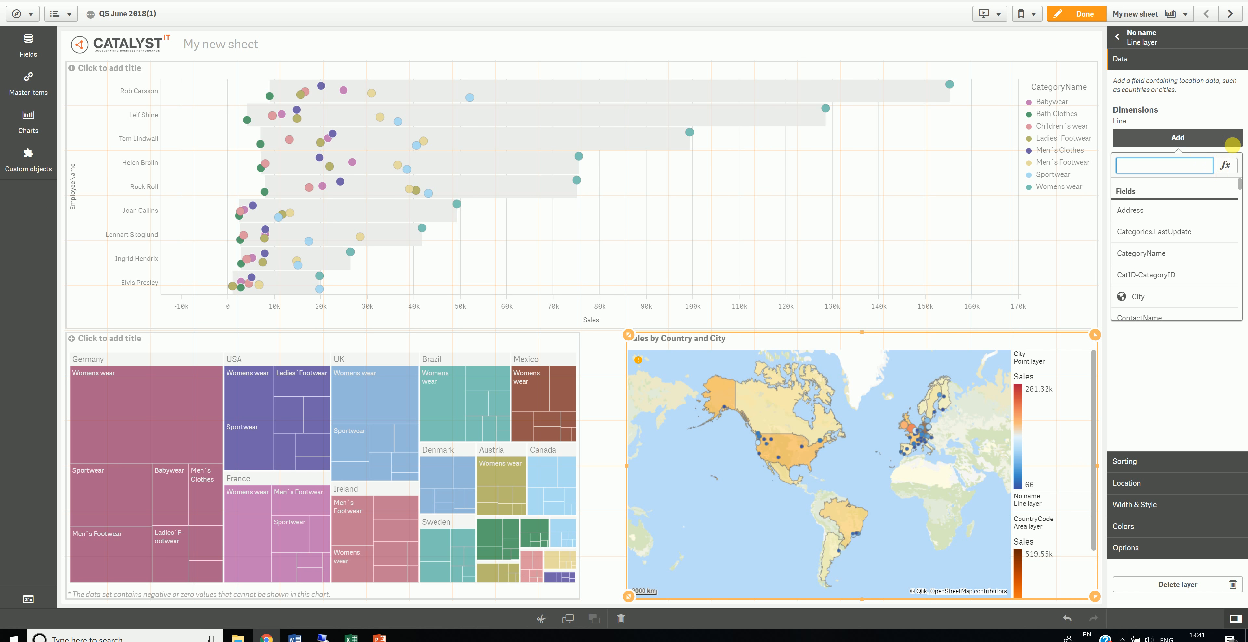
text(citi)
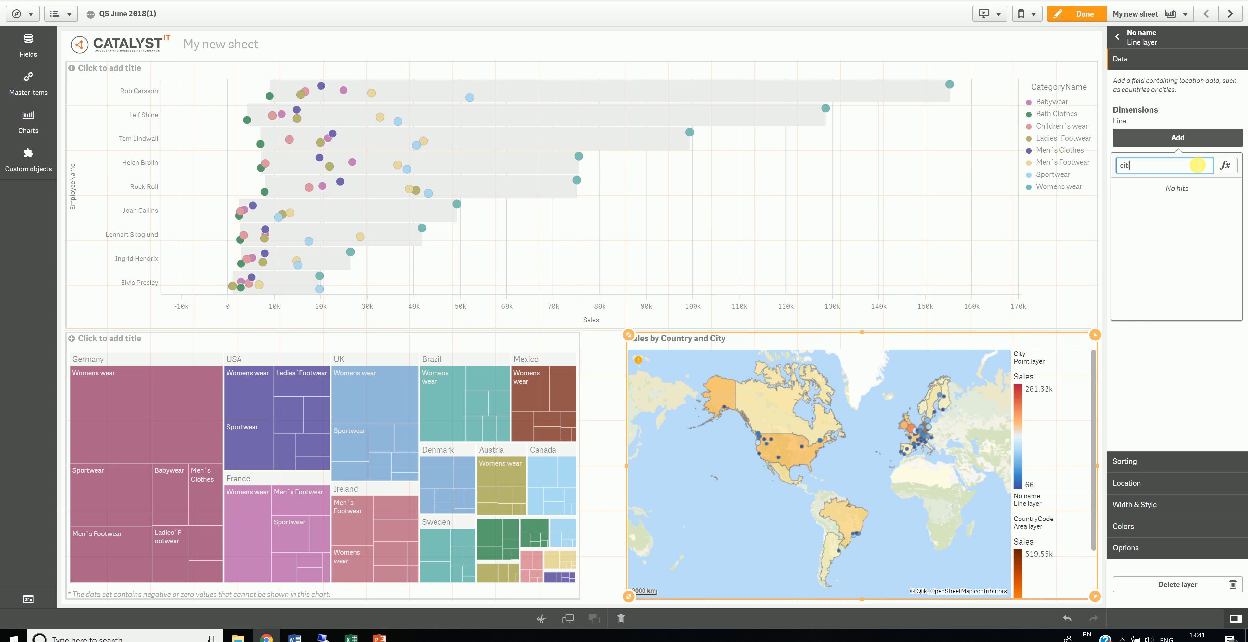
key(BackSpace)
text(y)
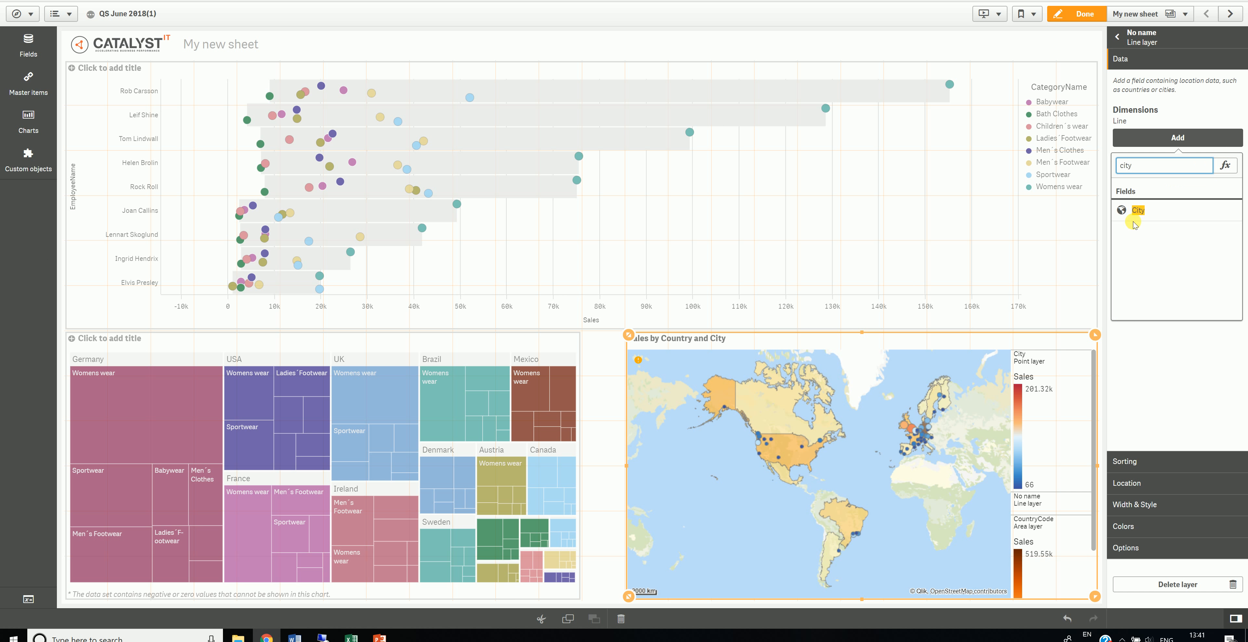
click(1155, 213)
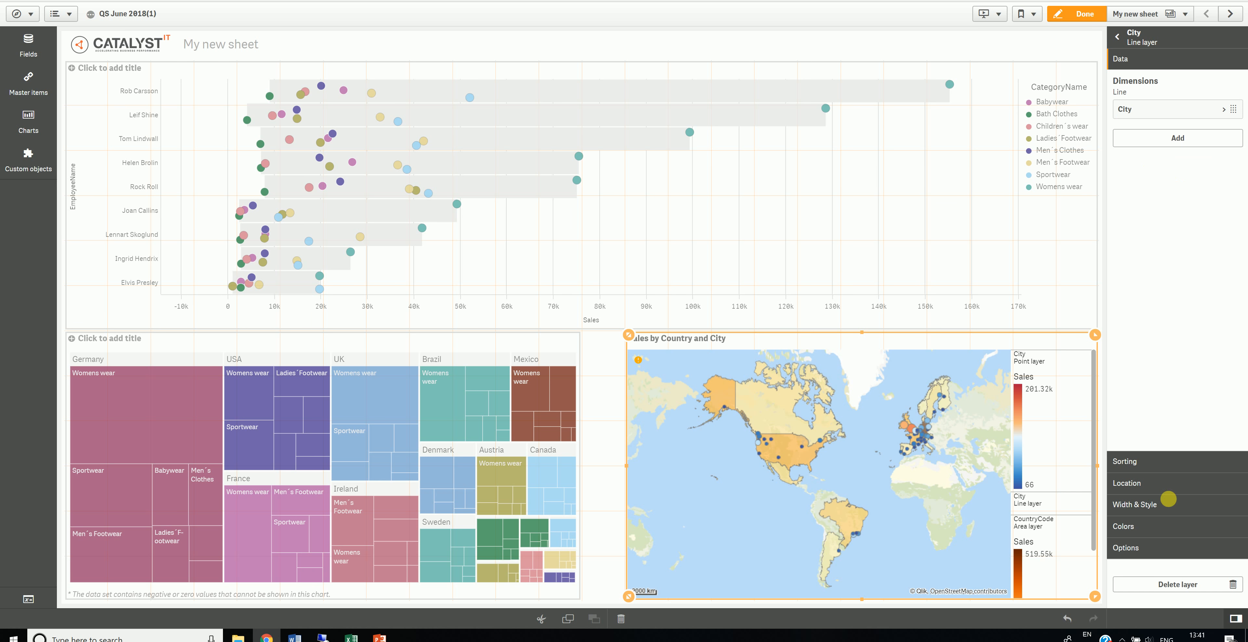
- Copy the line layer's start point location field [City] into its end point location field
click(1165, 484)
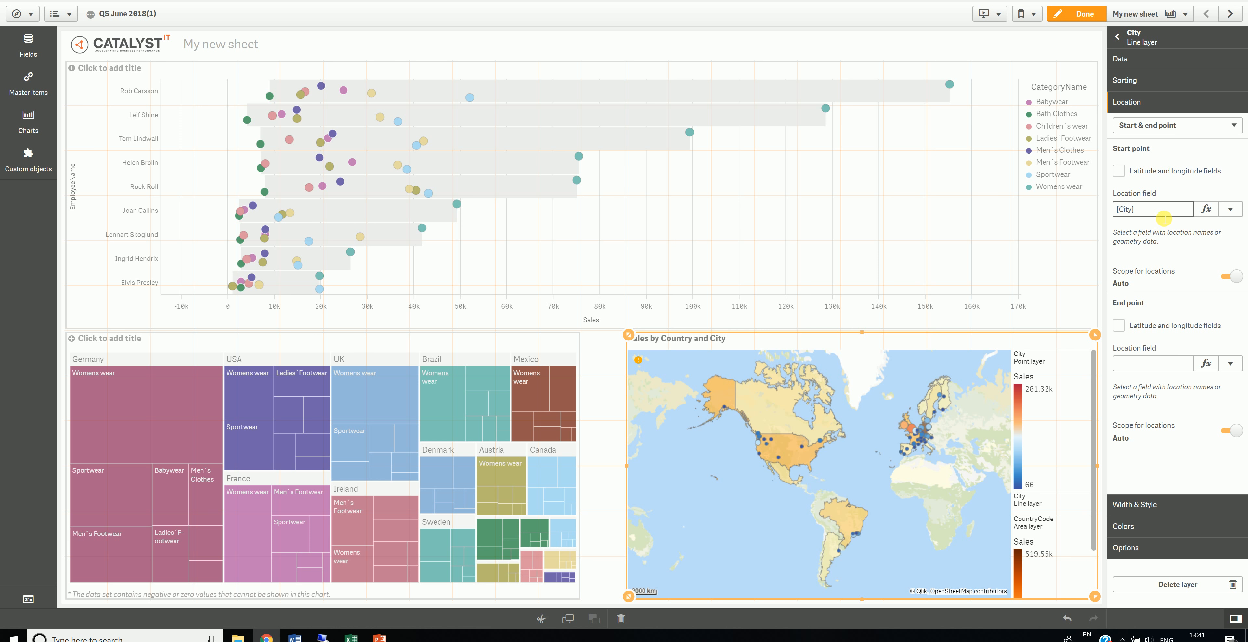
click(1163, 212)
key(ctrl+c)
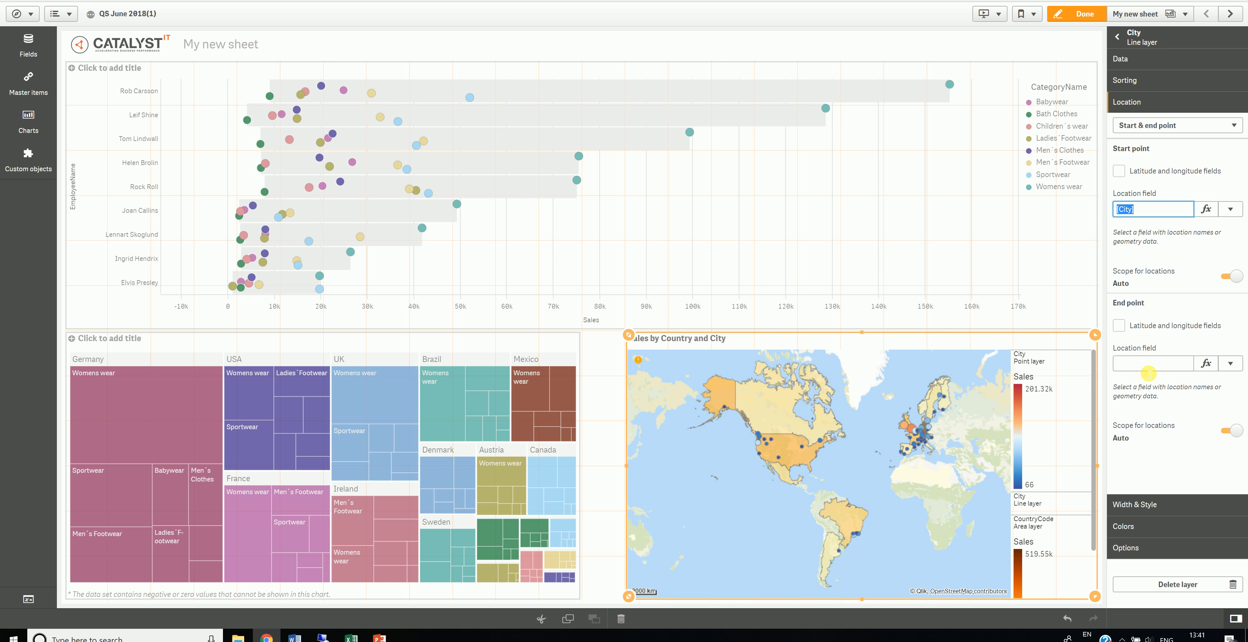
click(1148, 364)
key(ctrl+v)
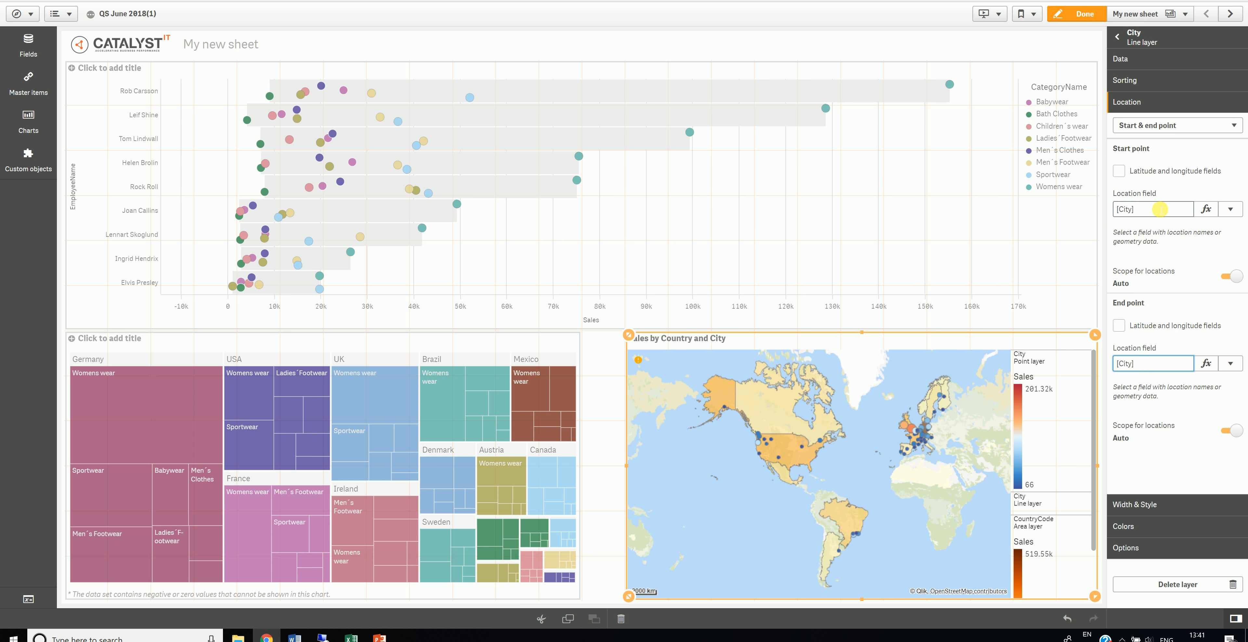
- Replace the start point's location field with ='Dublin' so the lines originate from Dublin
click(1160, 209)
key(BackSpace)
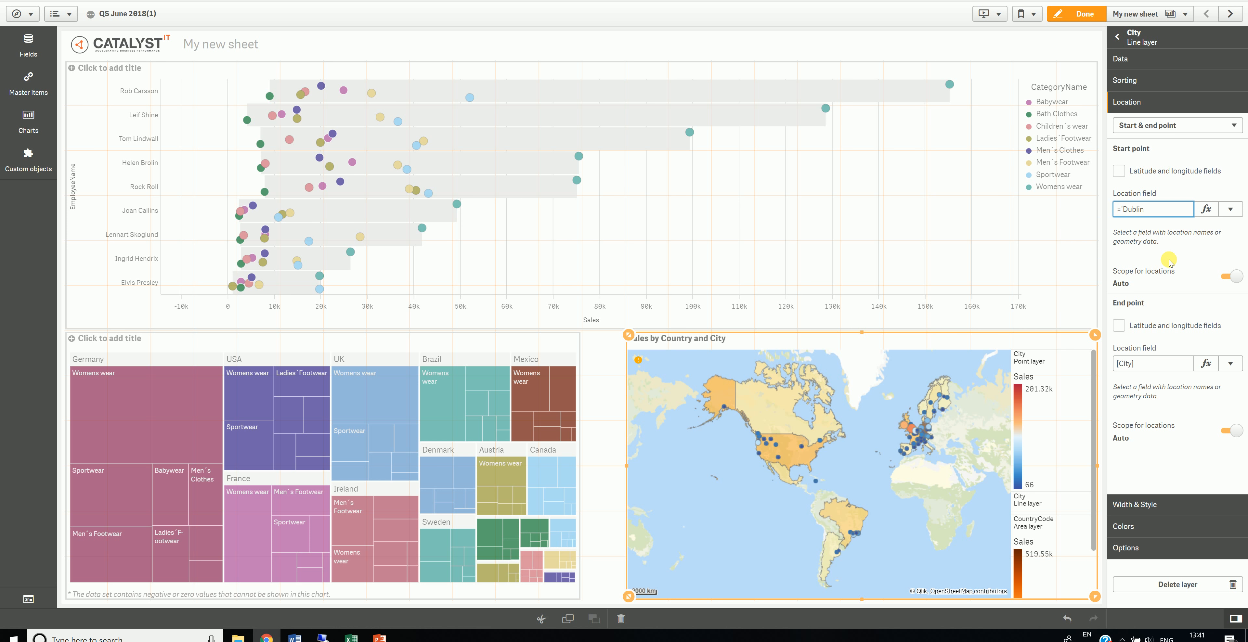
click(1189, 236)
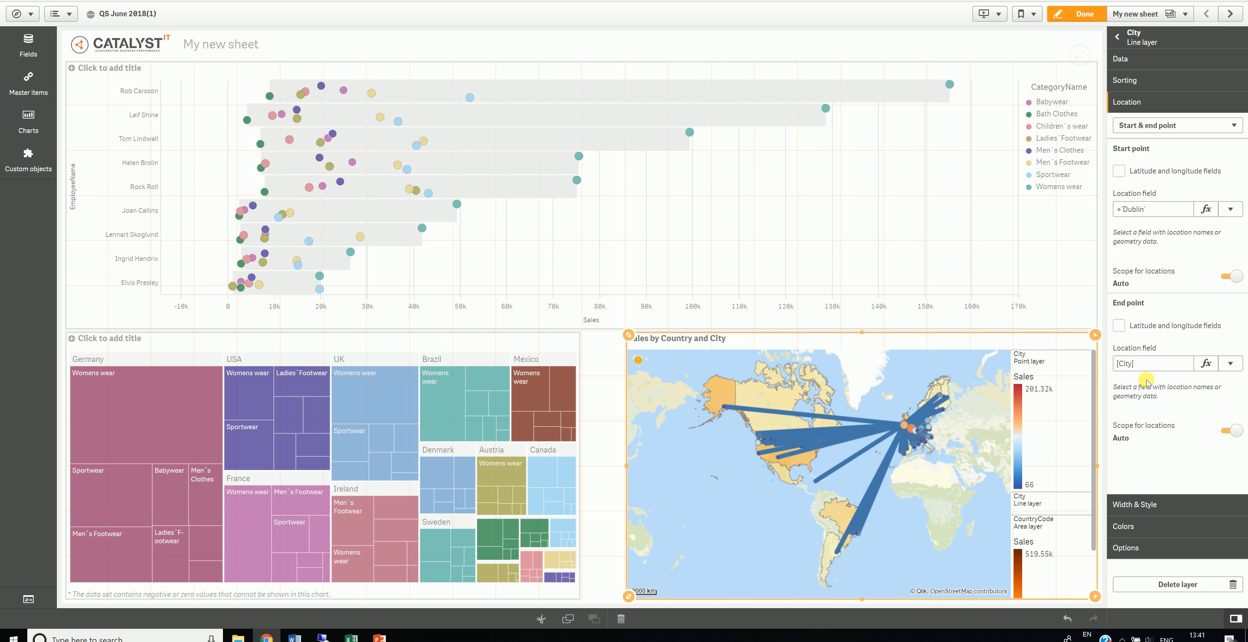
- Set the line layer's width by the Avg(Sales) aggregation
click(1162, 512)
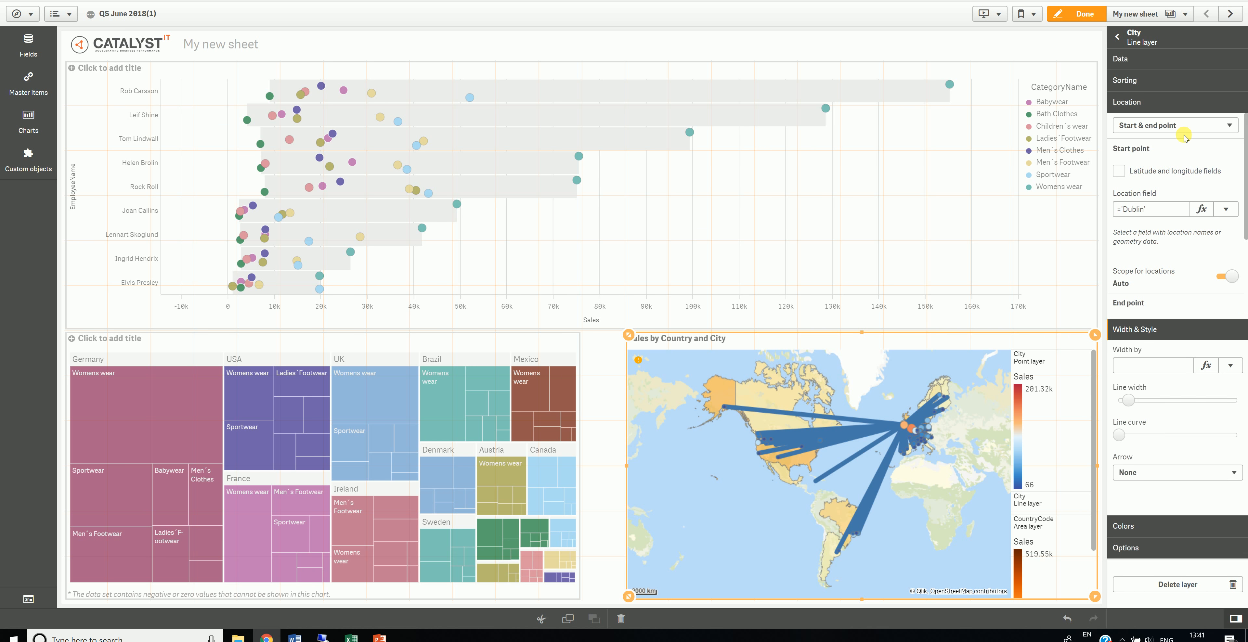
click(1229, 159)
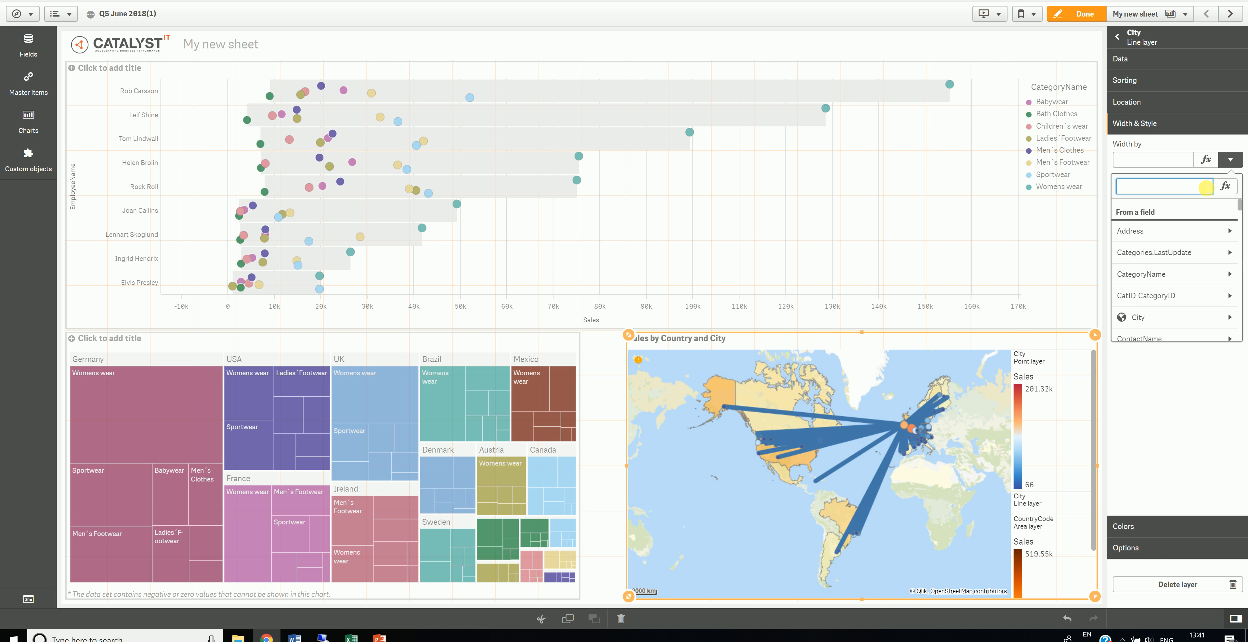
text(sales)
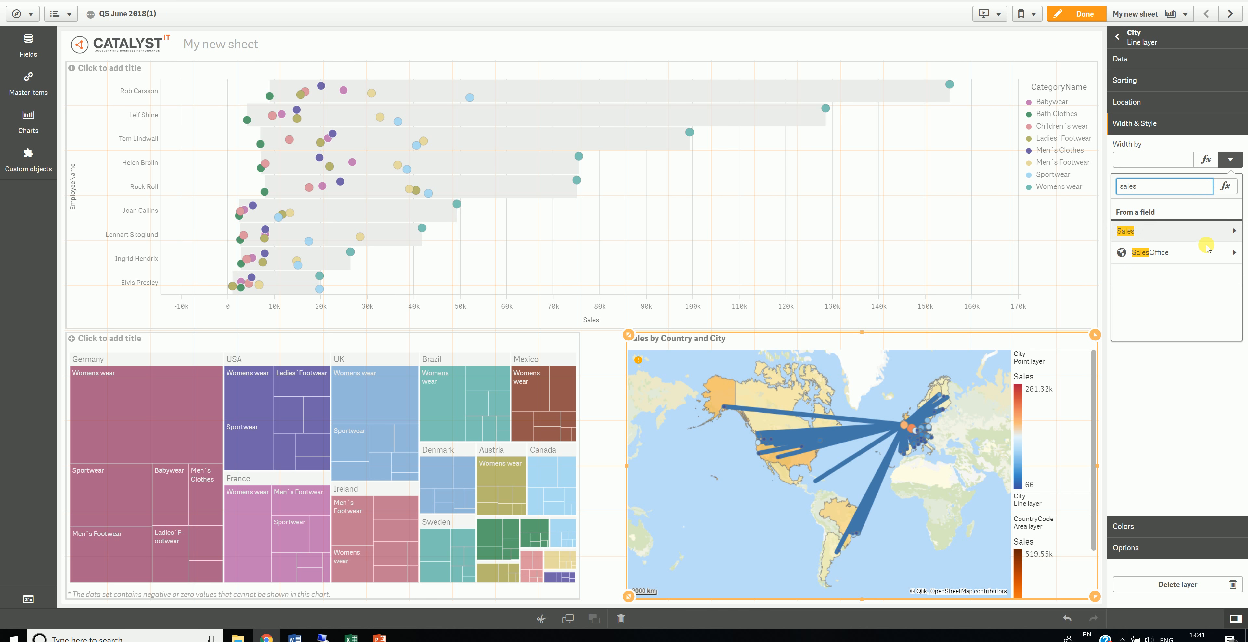
click(1202, 242)
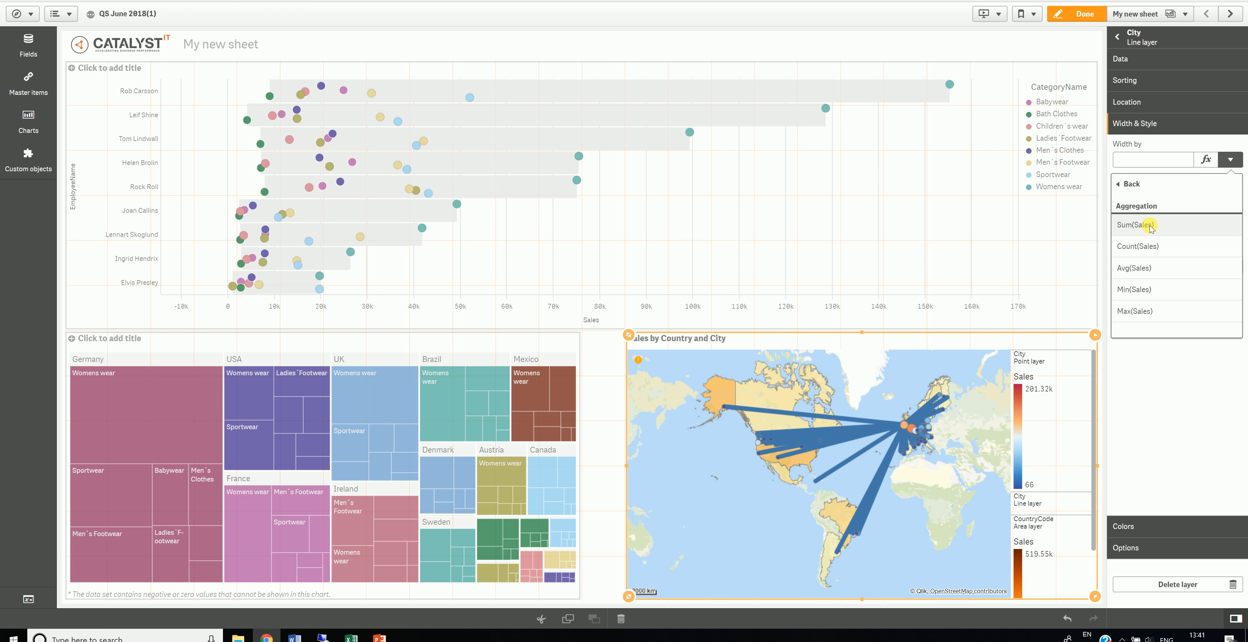
click(1149, 267)
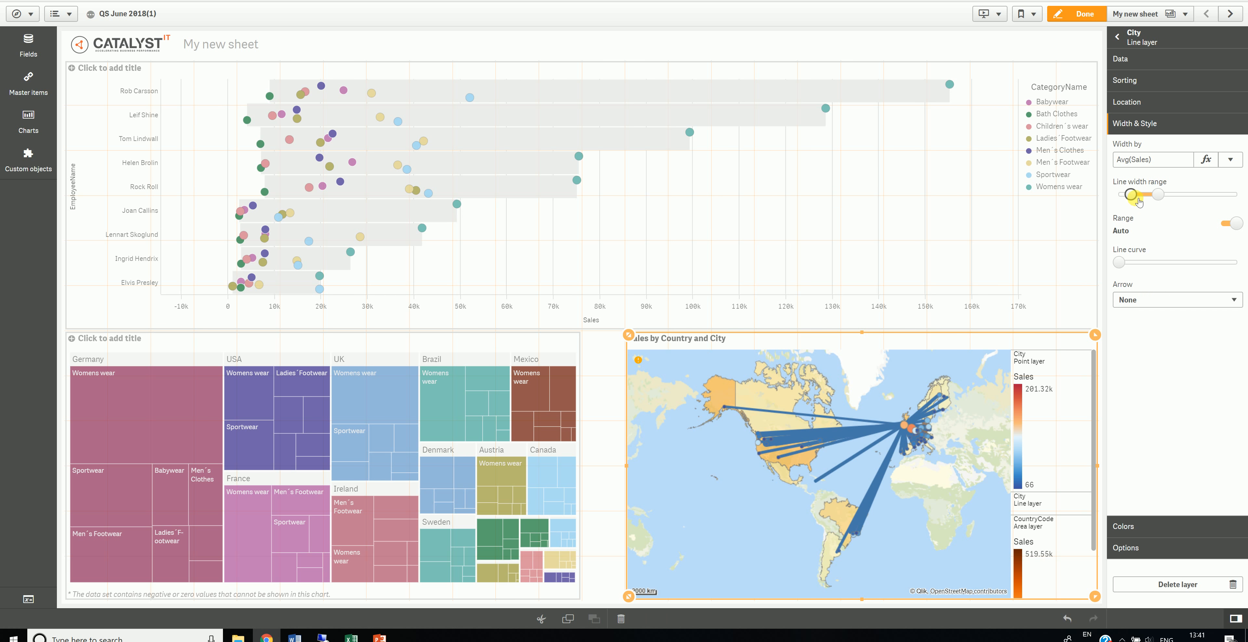
- Narrow the line width range by lowering its maximum and raise the line curve to about 40% of its range
click(1152, 199)
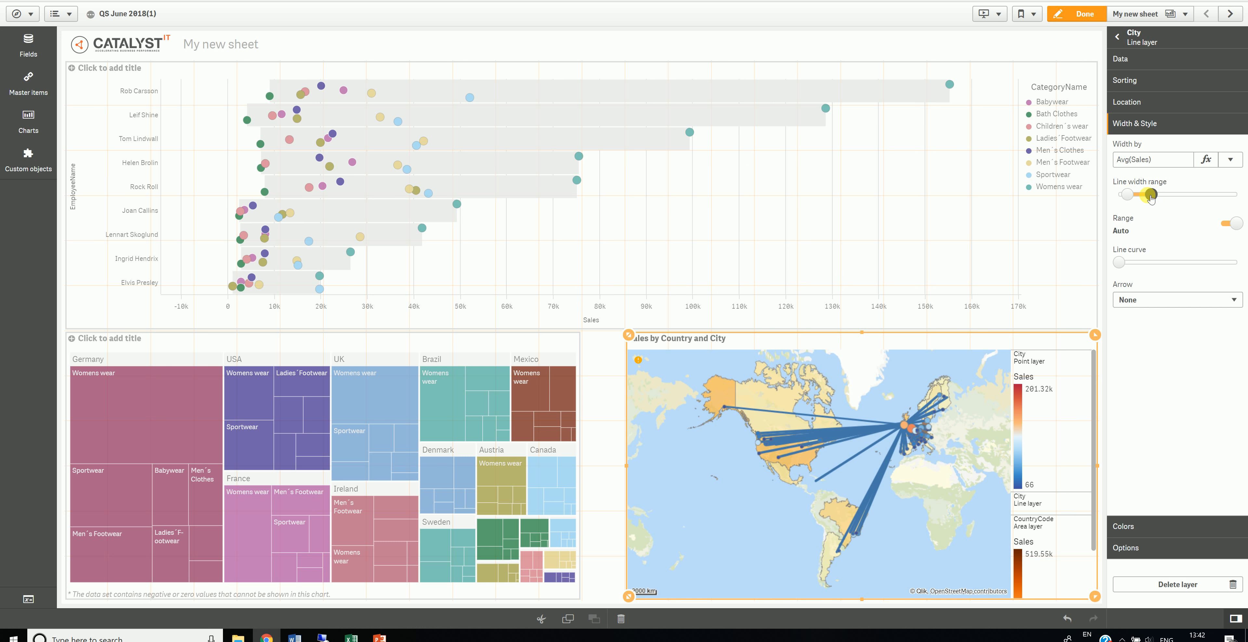
click(1124, 260)
drag(1124, 261, 1174, 267)
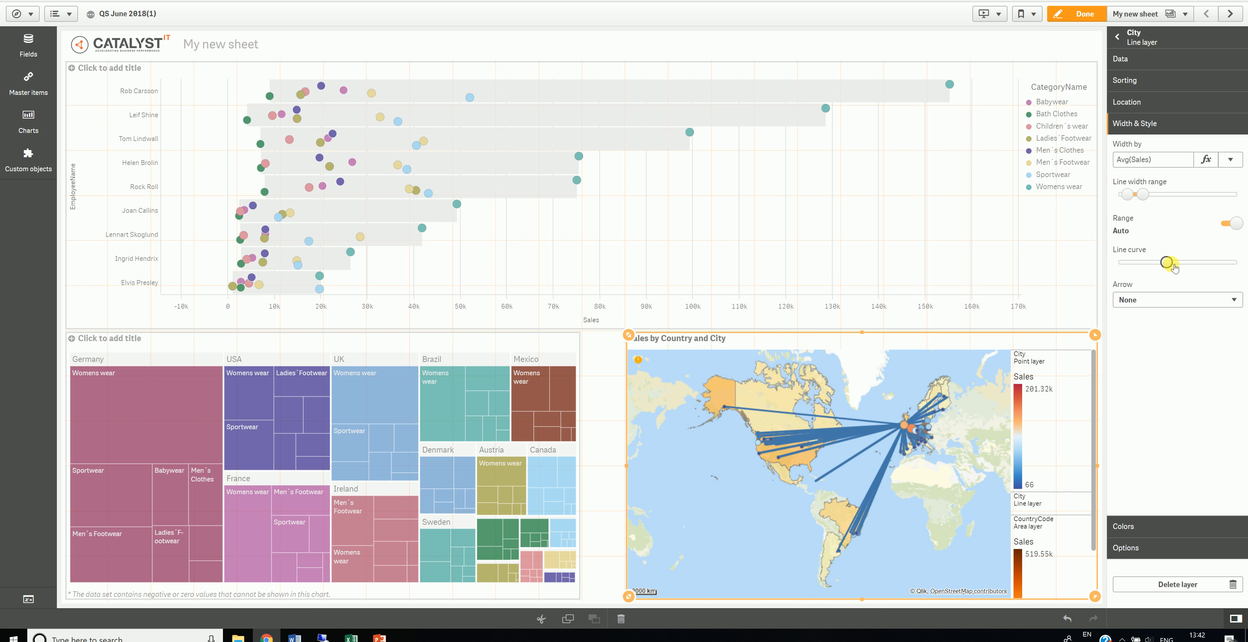
- Give the lines a Forward arrow and move the arrow position to the very end of the lines
click(1163, 297)
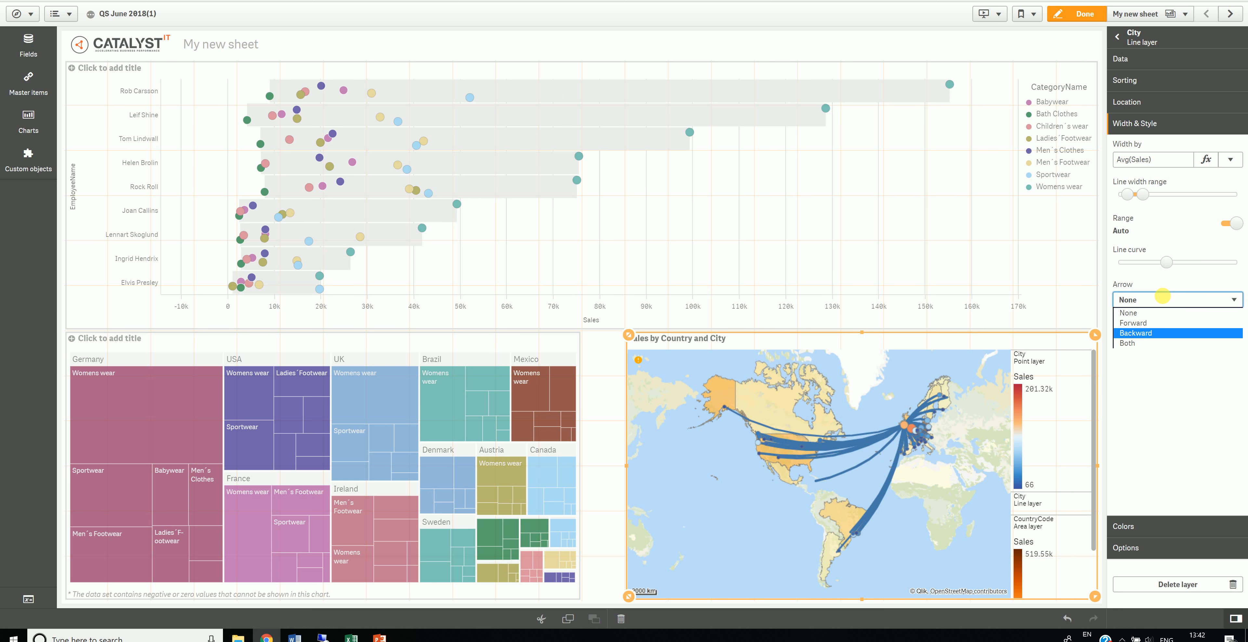
click(1143, 323)
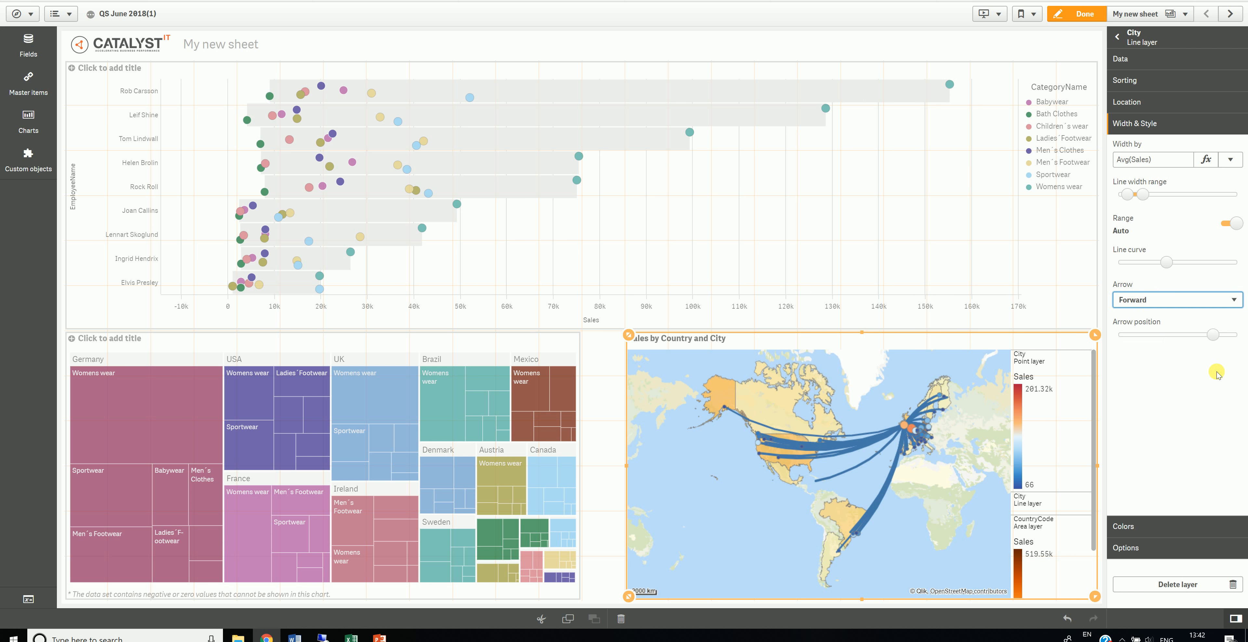
drag(1231, 337, 1246, 336)
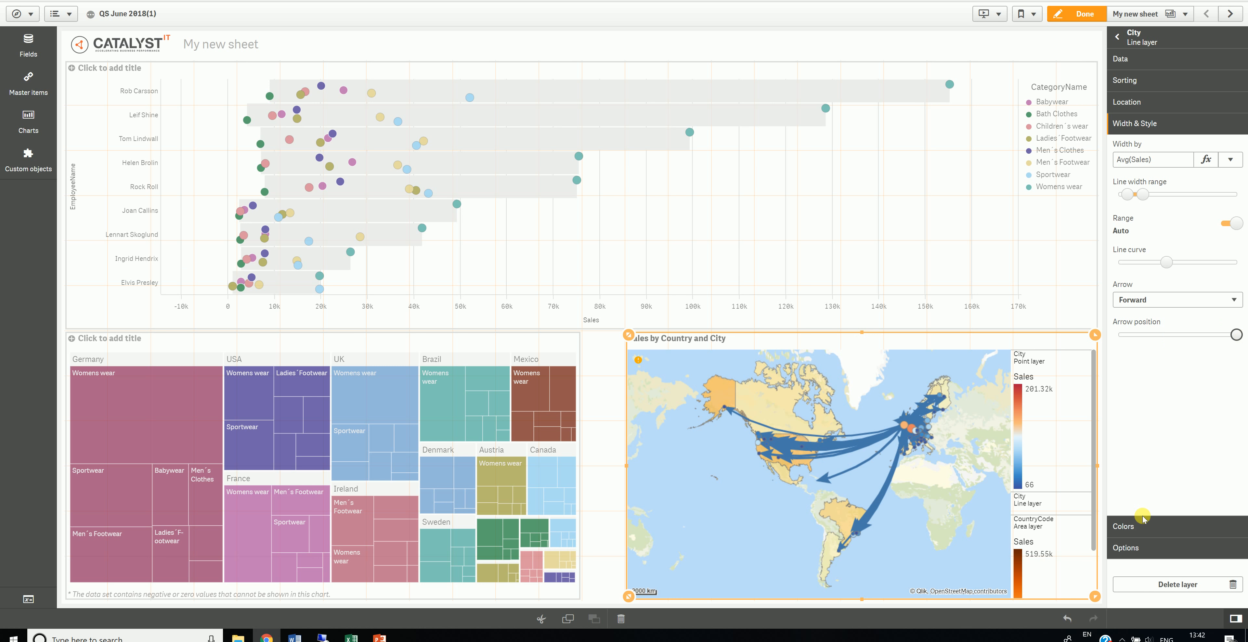
- Switch the line layer's colors to custom and color the lines by measure
click(1135, 523)
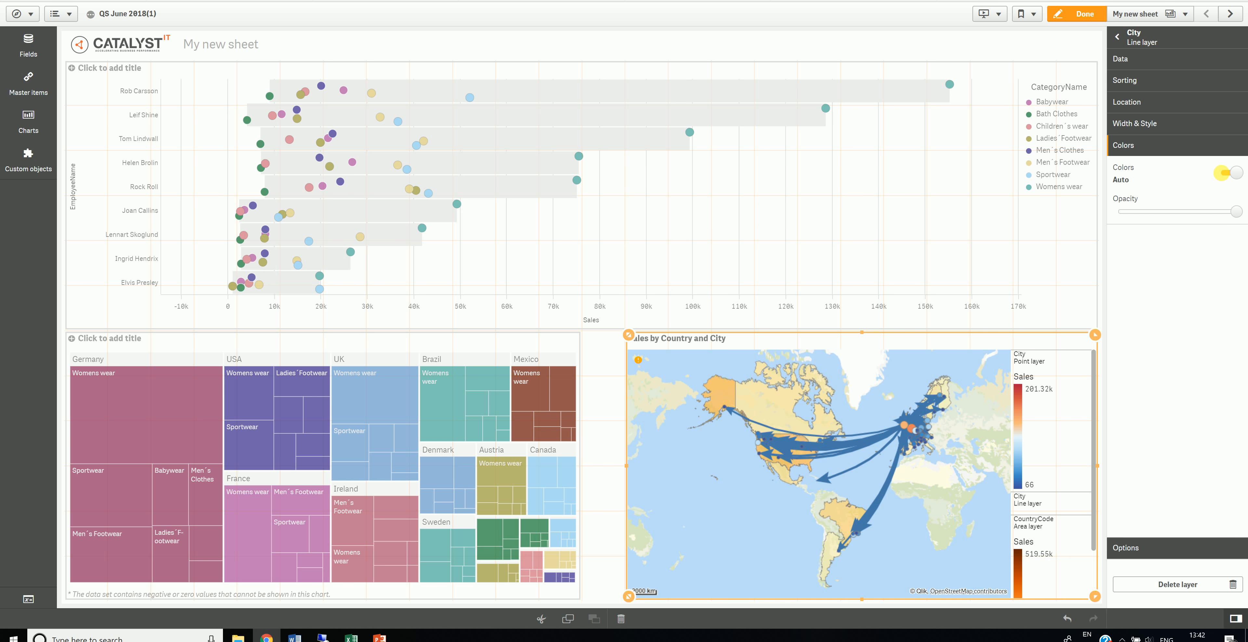
click(1229, 172)
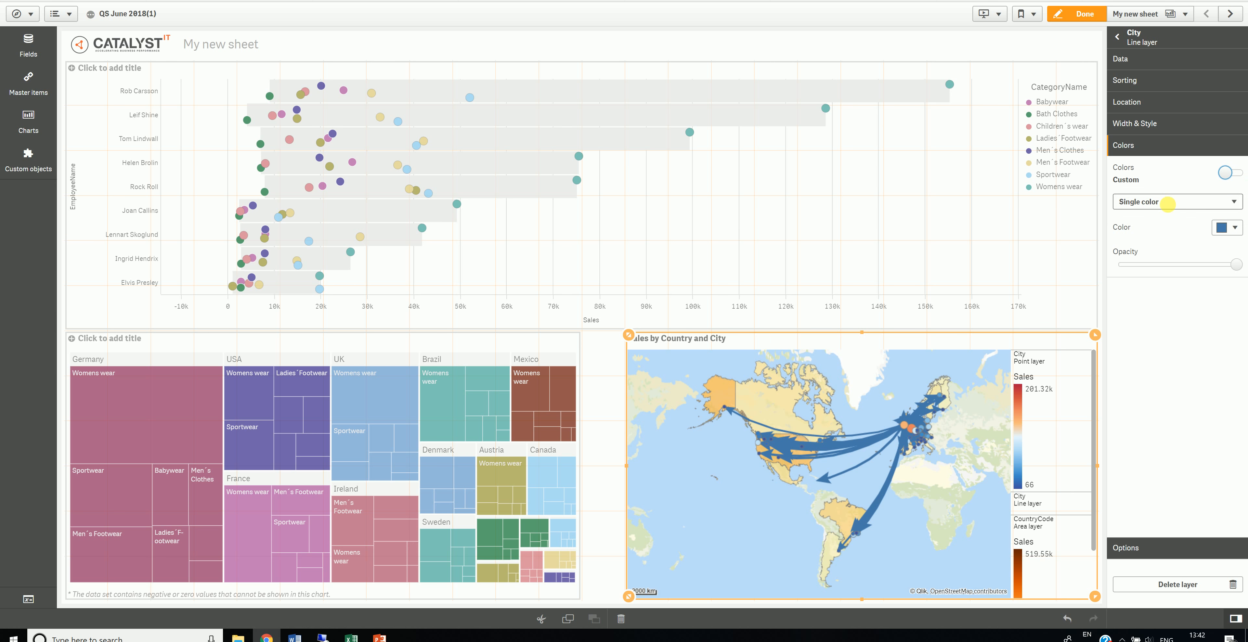
click(1171, 202)
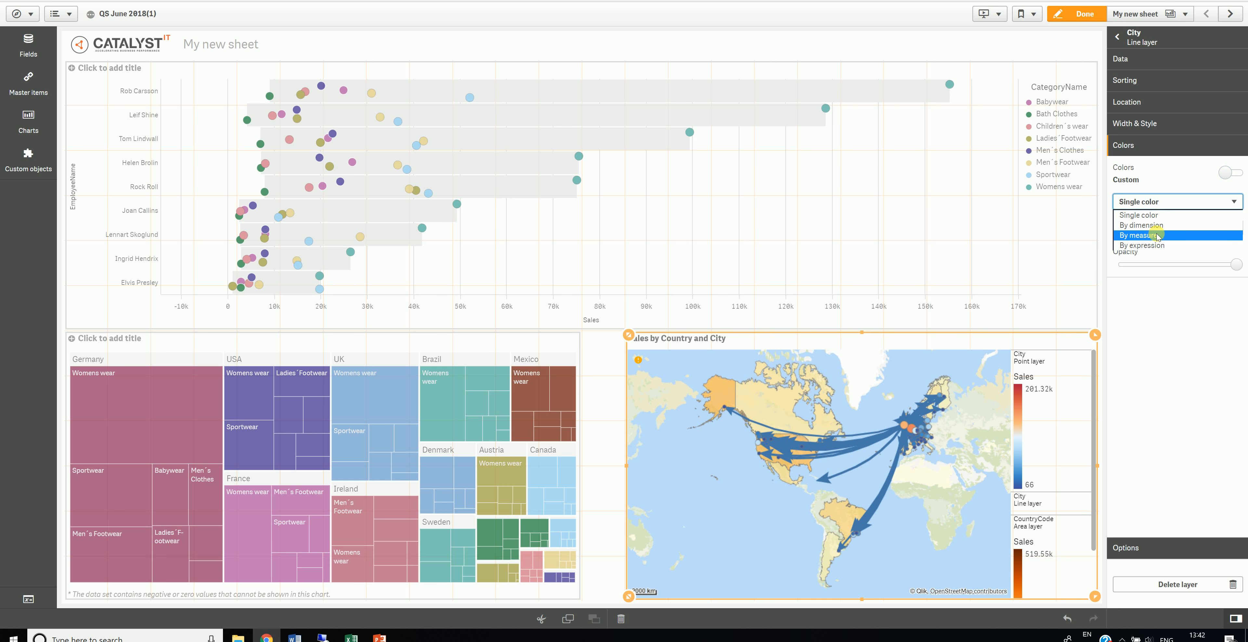
click(1157, 236)
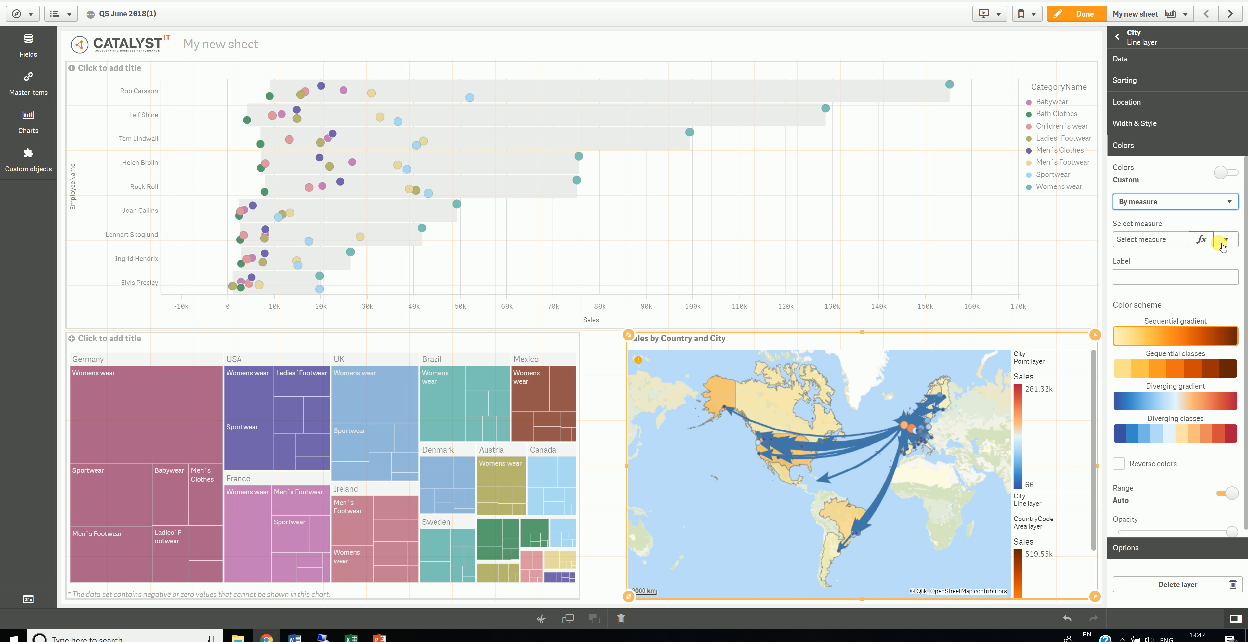
- Use Count(OrderID) as the line layer's color measure and apply the Diverging gradient color scheme
click(1224, 240)
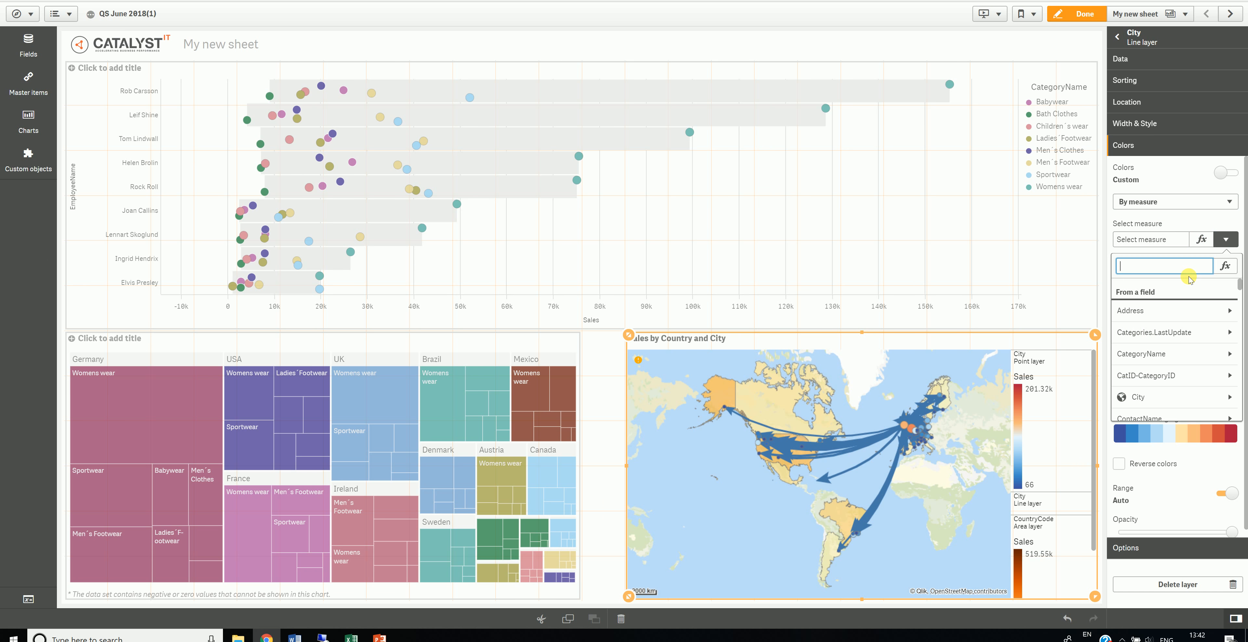
text(order)
scroll(1186, 366, down, 5)
scroll(1187, 366, down, 2)
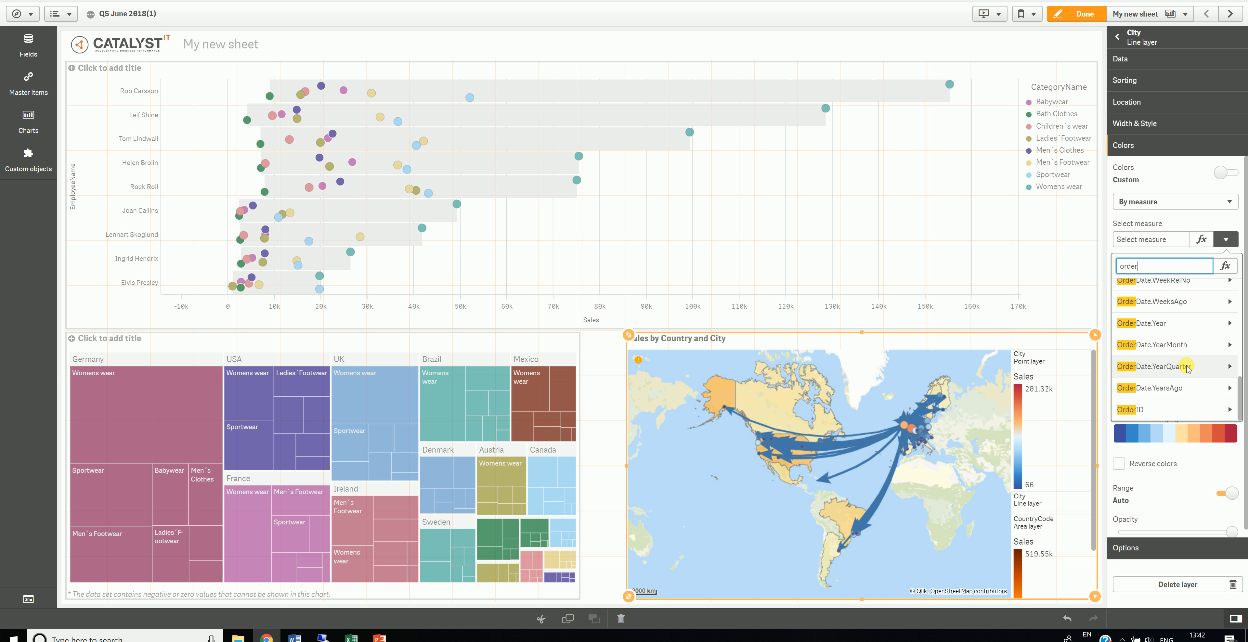
click(1158, 408)
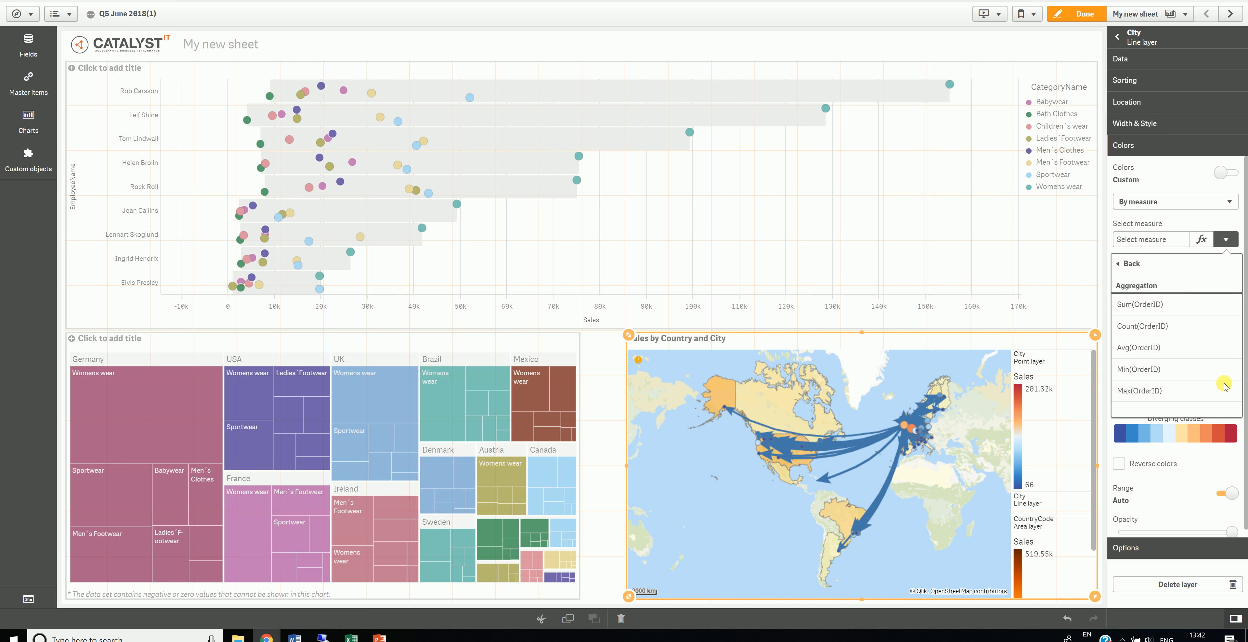
click(1153, 326)
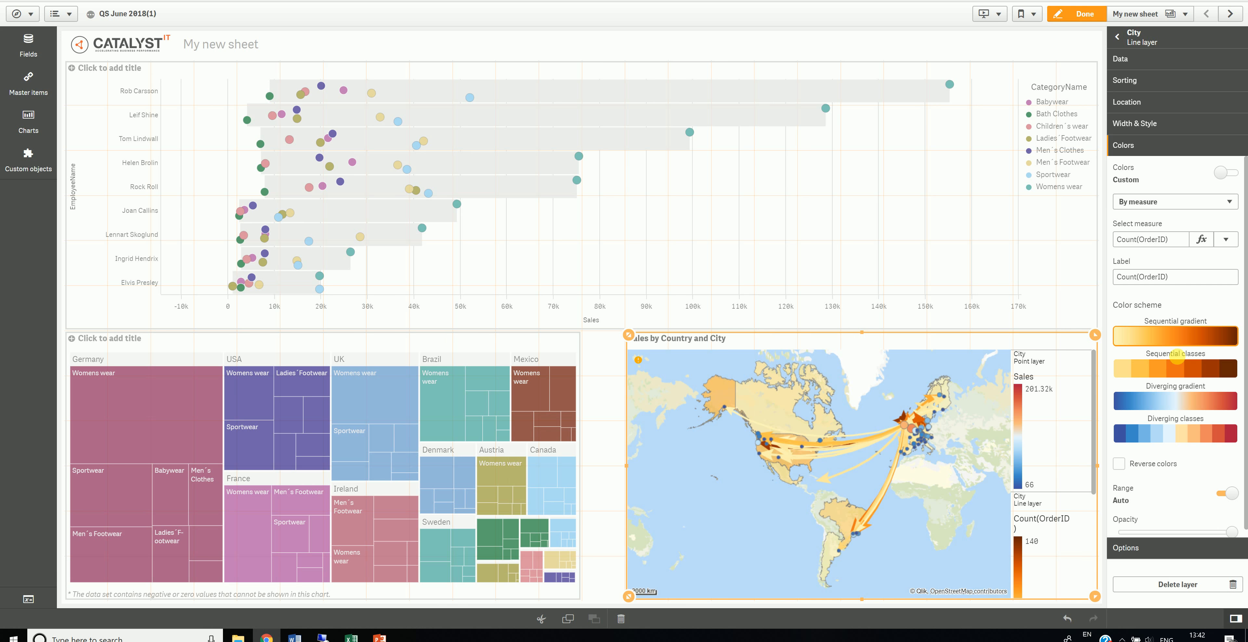
click(1182, 402)
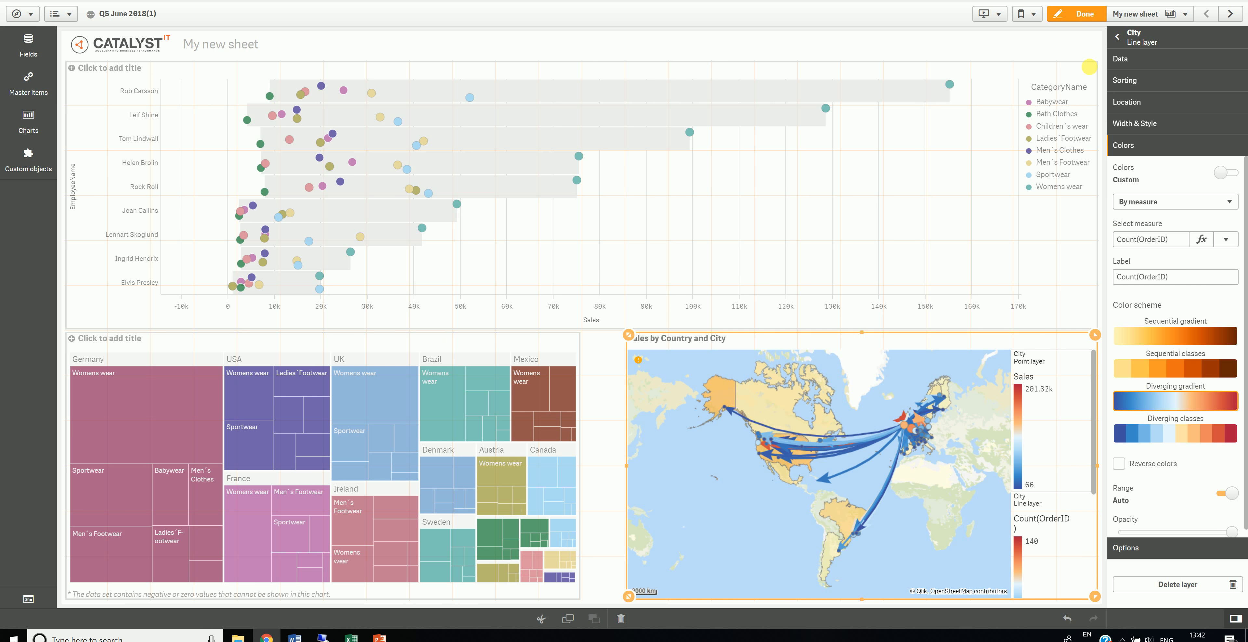
- Finish editing the sheet and enlarge the Sales by Country and City map to full screen
click(1076, 13)
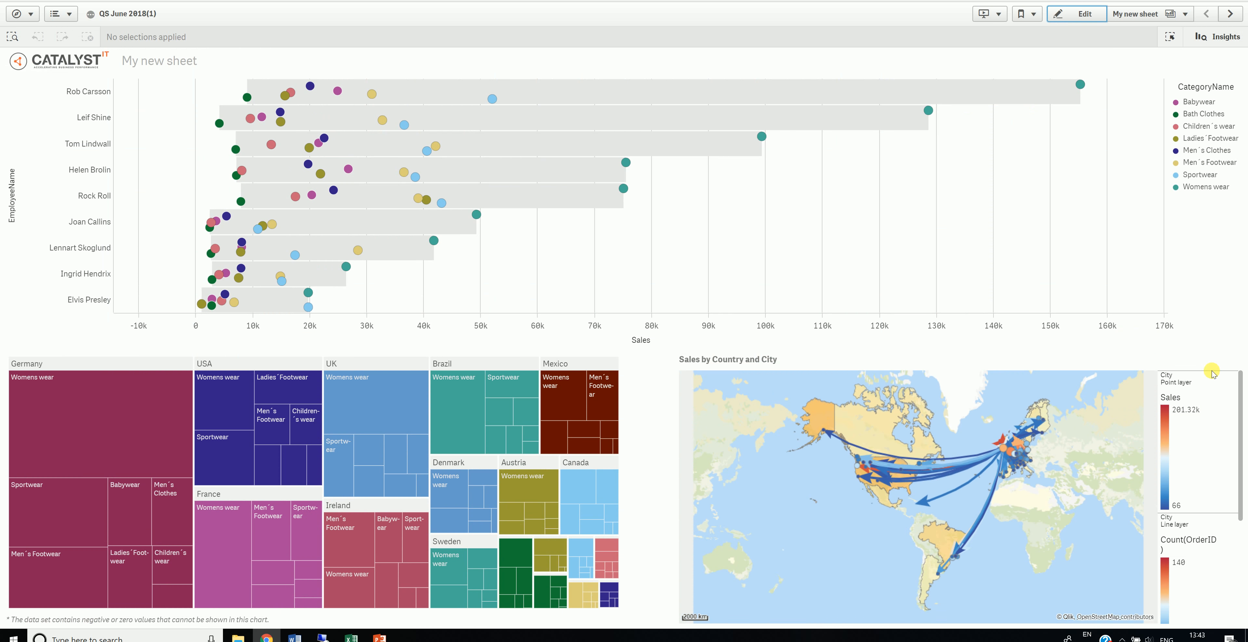
click(1227, 348)
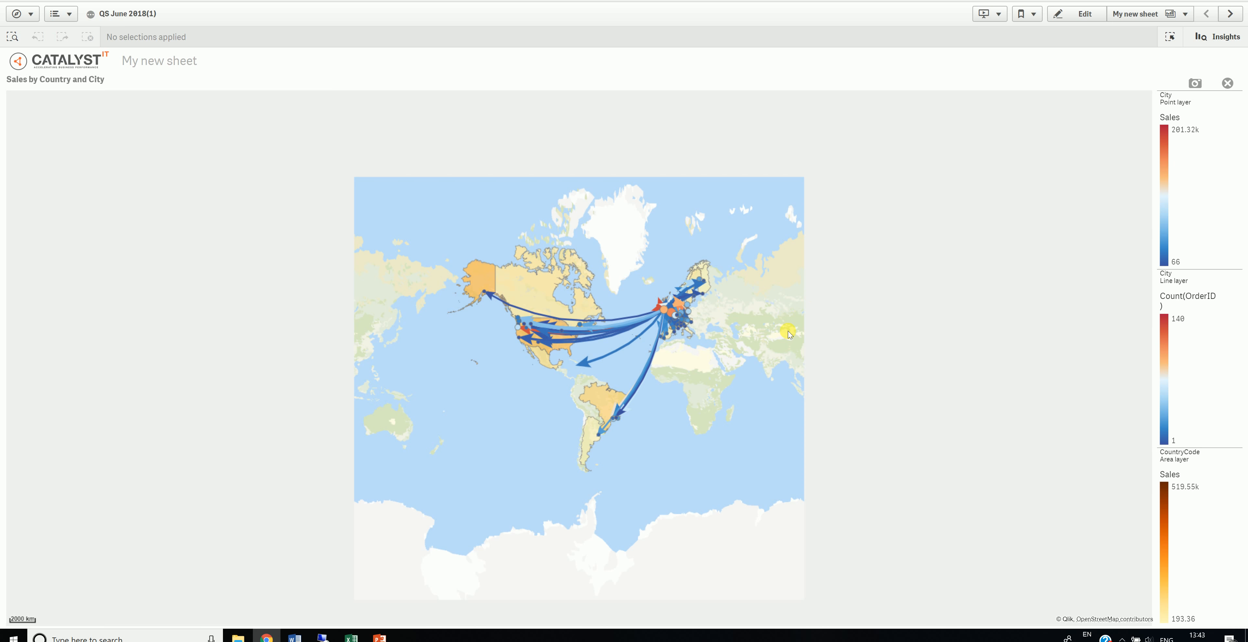
scroll(790, 333, up, 2)
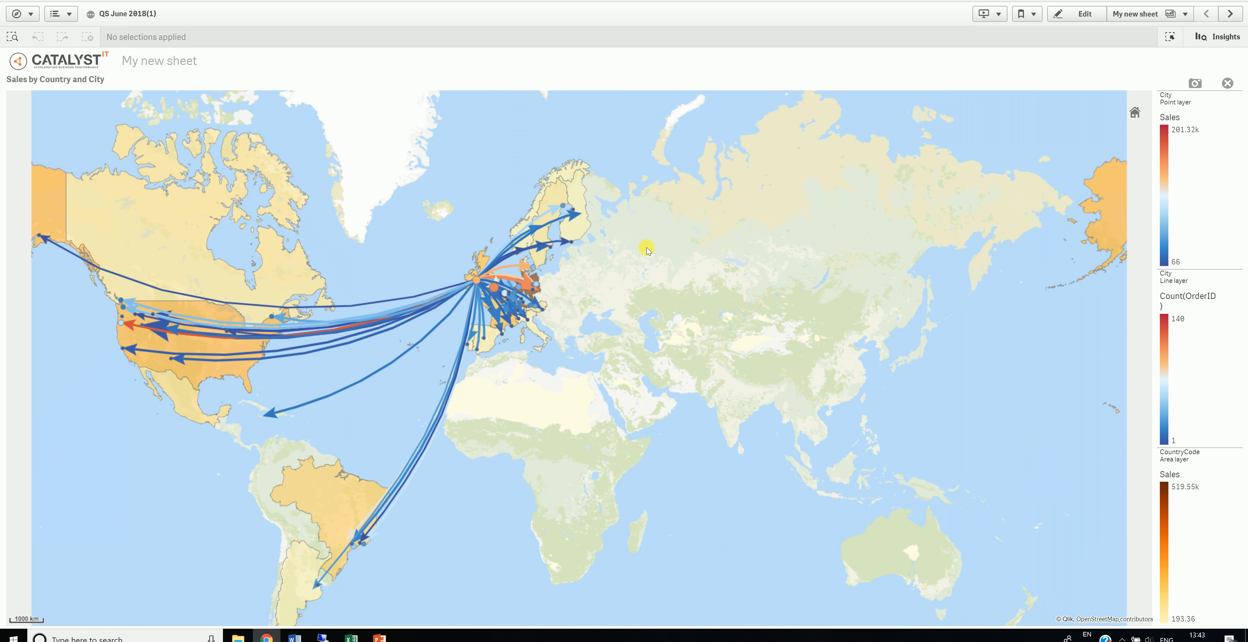
- Lasso the western and central European cities on the map and confirm the selection
click(730, 332)
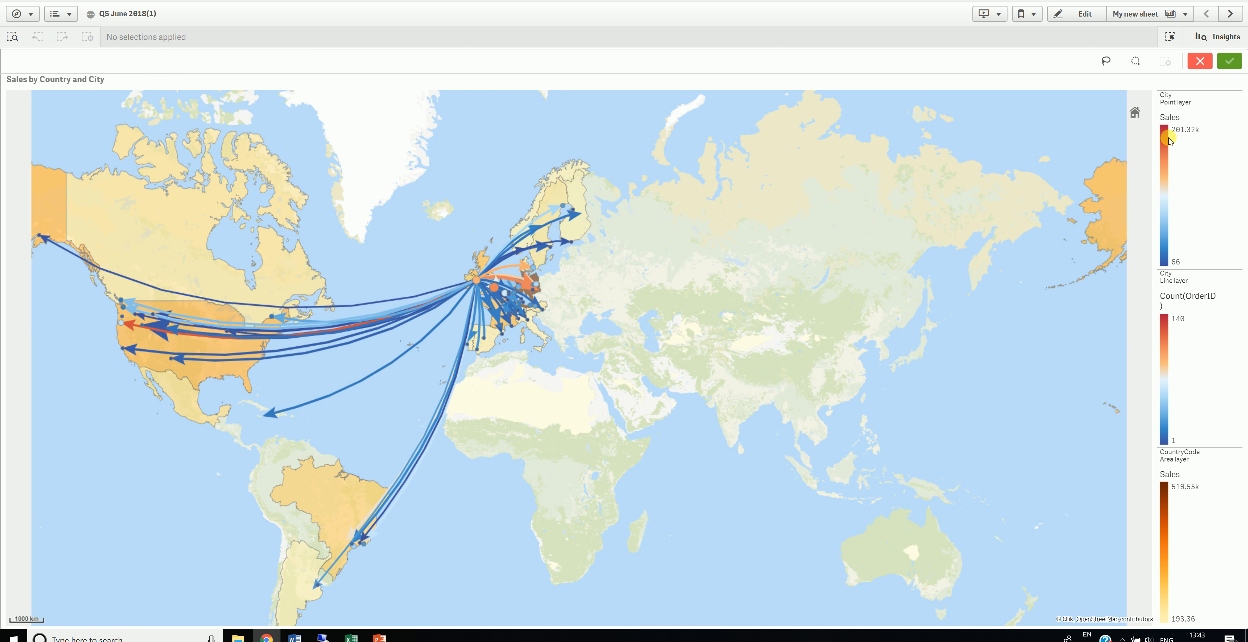
click(1107, 61)
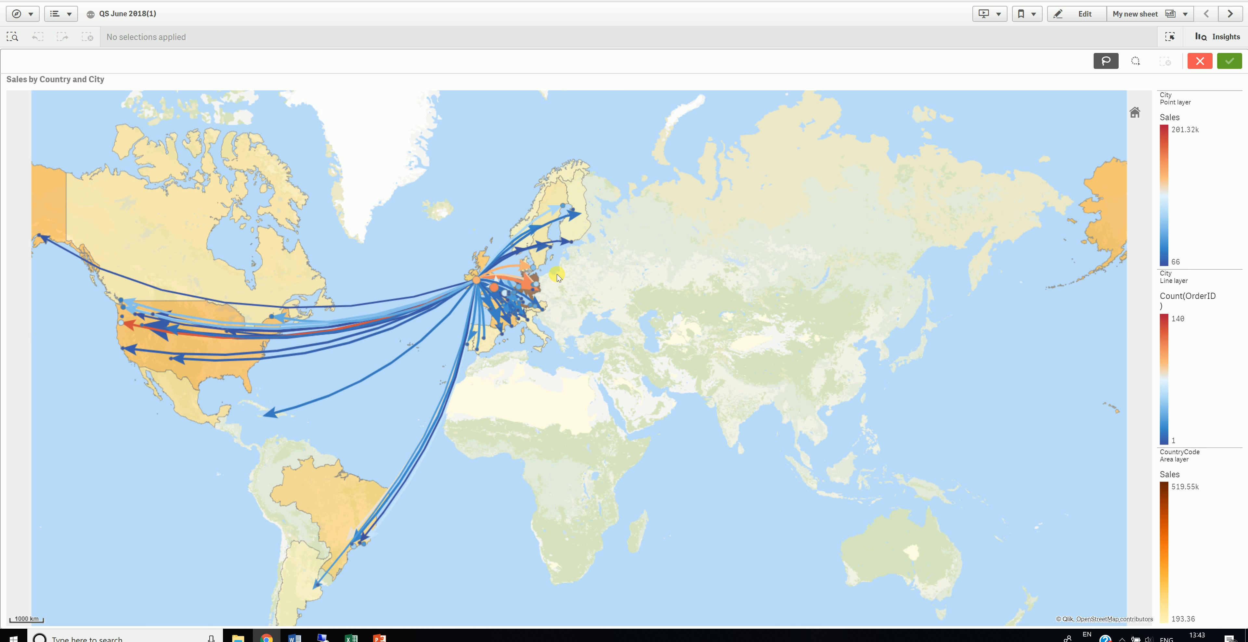
drag(558, 284, 558, 342)
mouse_move(470, 372)
mouse_down()
mouse_move(438, 290)
mouse_move(512, 243)
mouse_move(558, 284)
mouse_up()
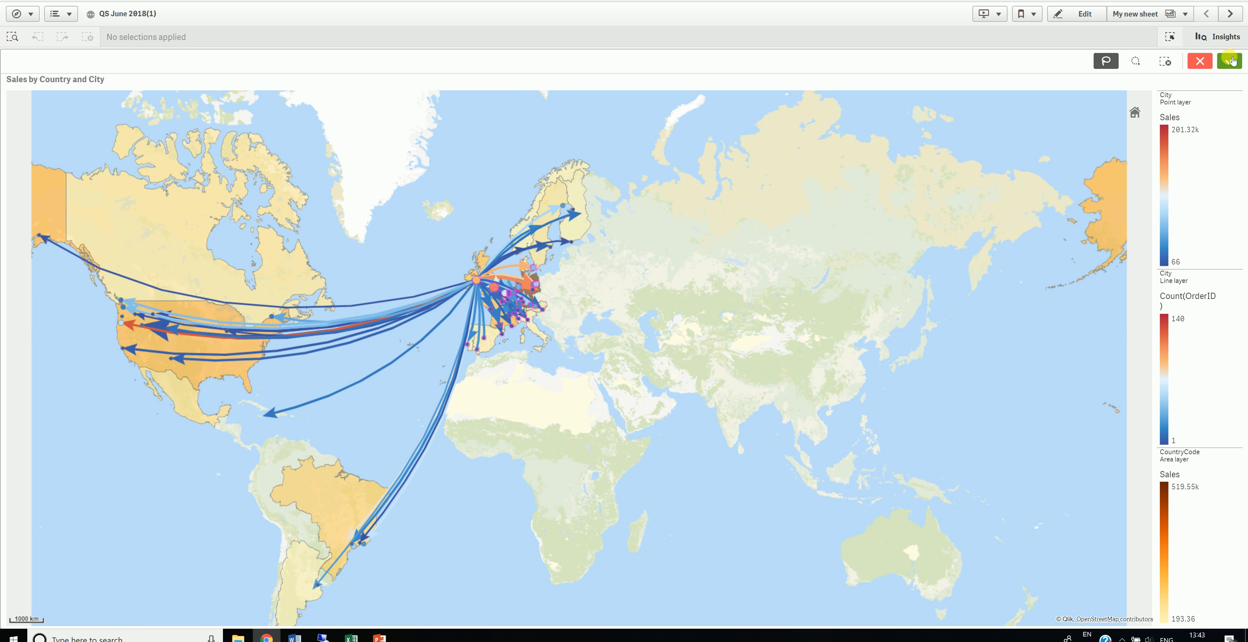
click(1229, 60)
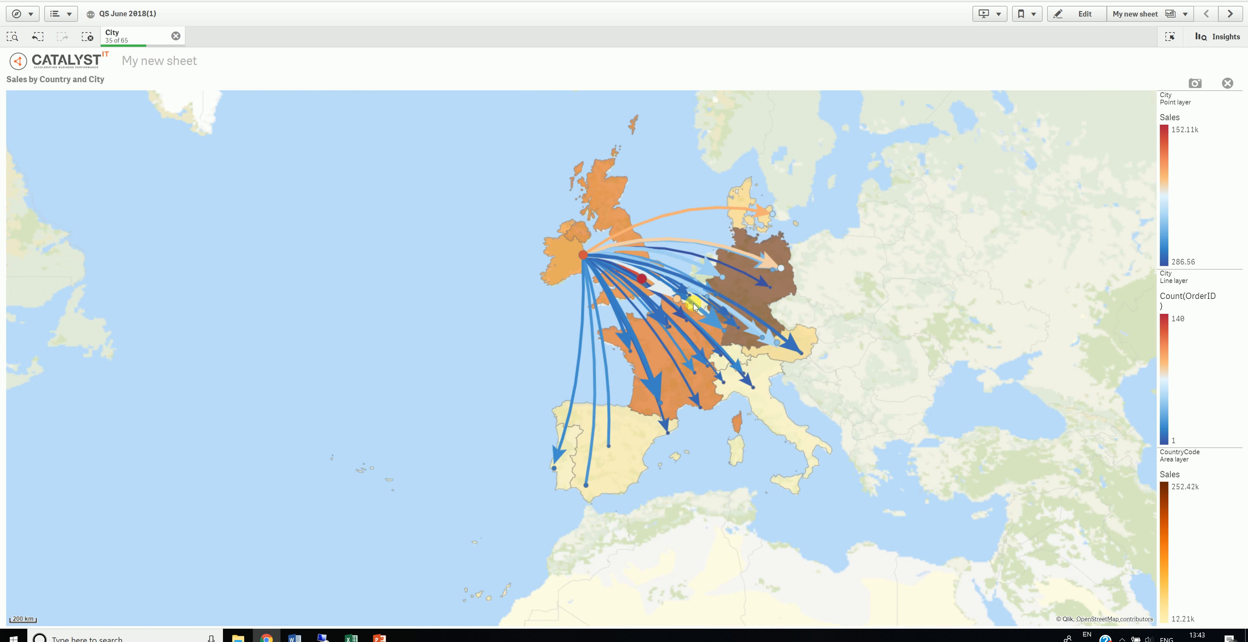
- Examine the lines running from Dublin to the selected European cities at closer and wider map scales
scroll(745, 322, up, 2)
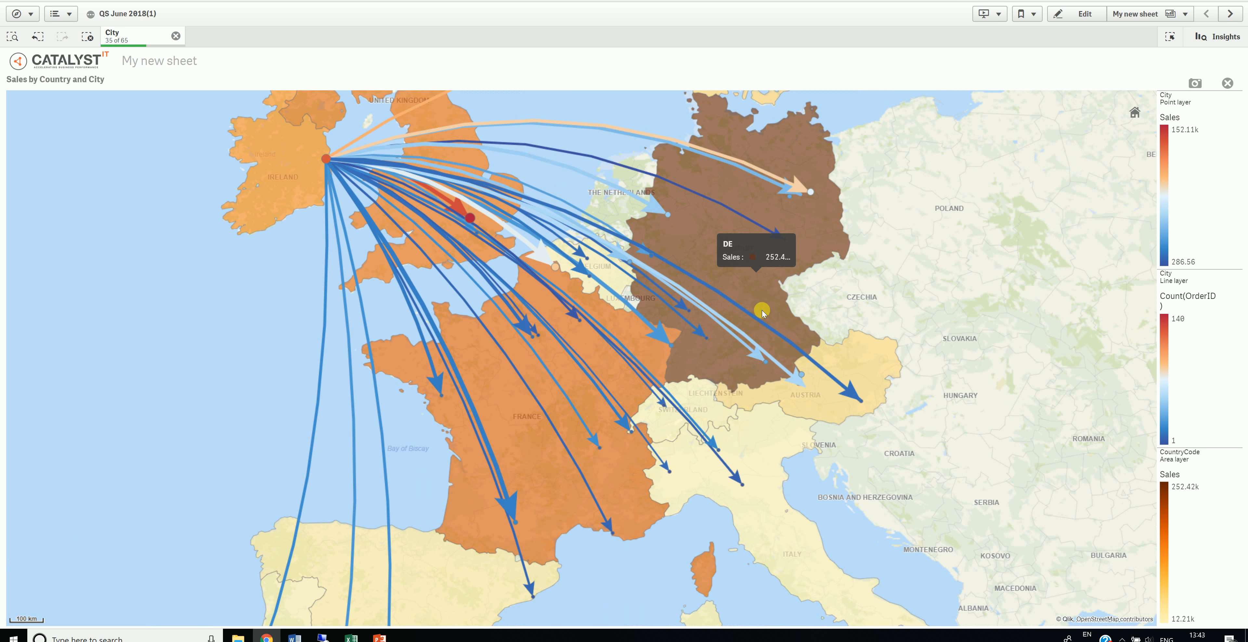
scroll(761, 319, down, 2)
scroll(735, 294, down, 2)
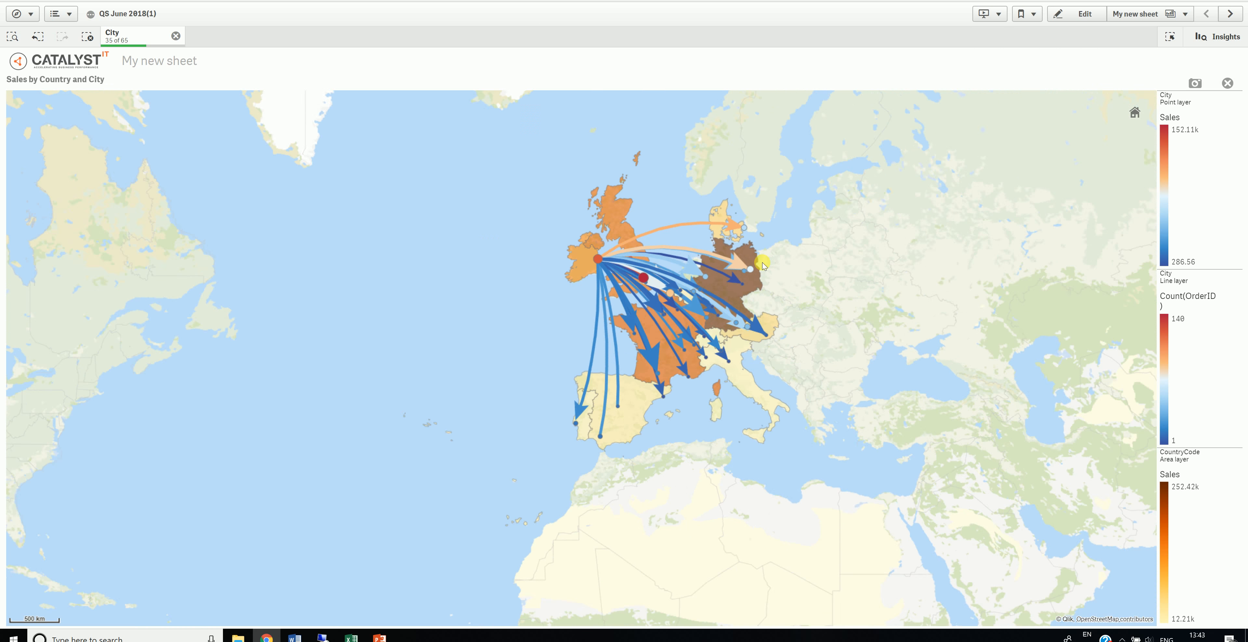
scroll(731, 274, up, 3)
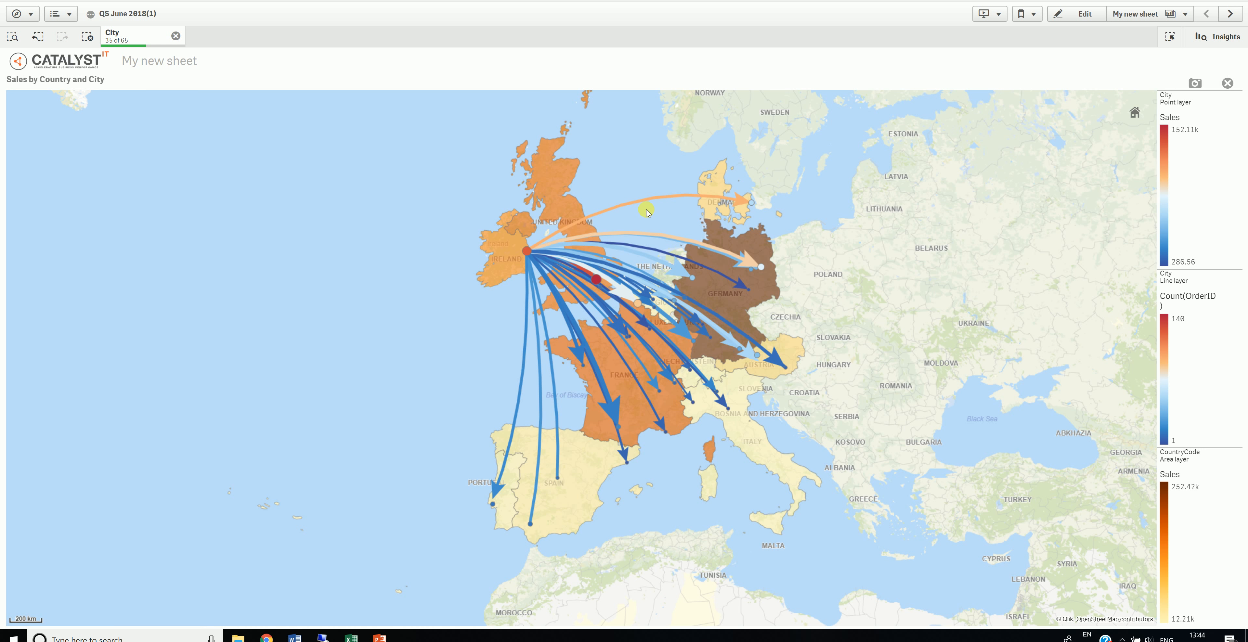